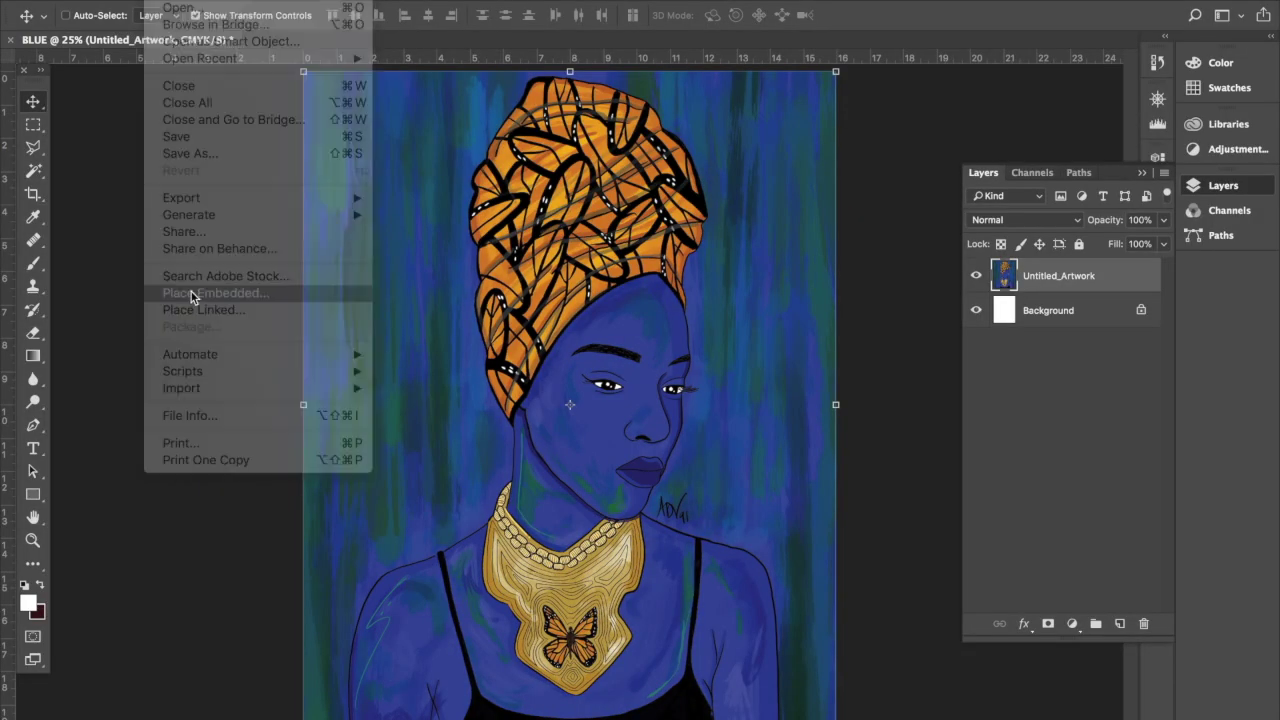
Place the butterfly image from the Digital Art folder onto the portrait canvas.
click(190, 291)
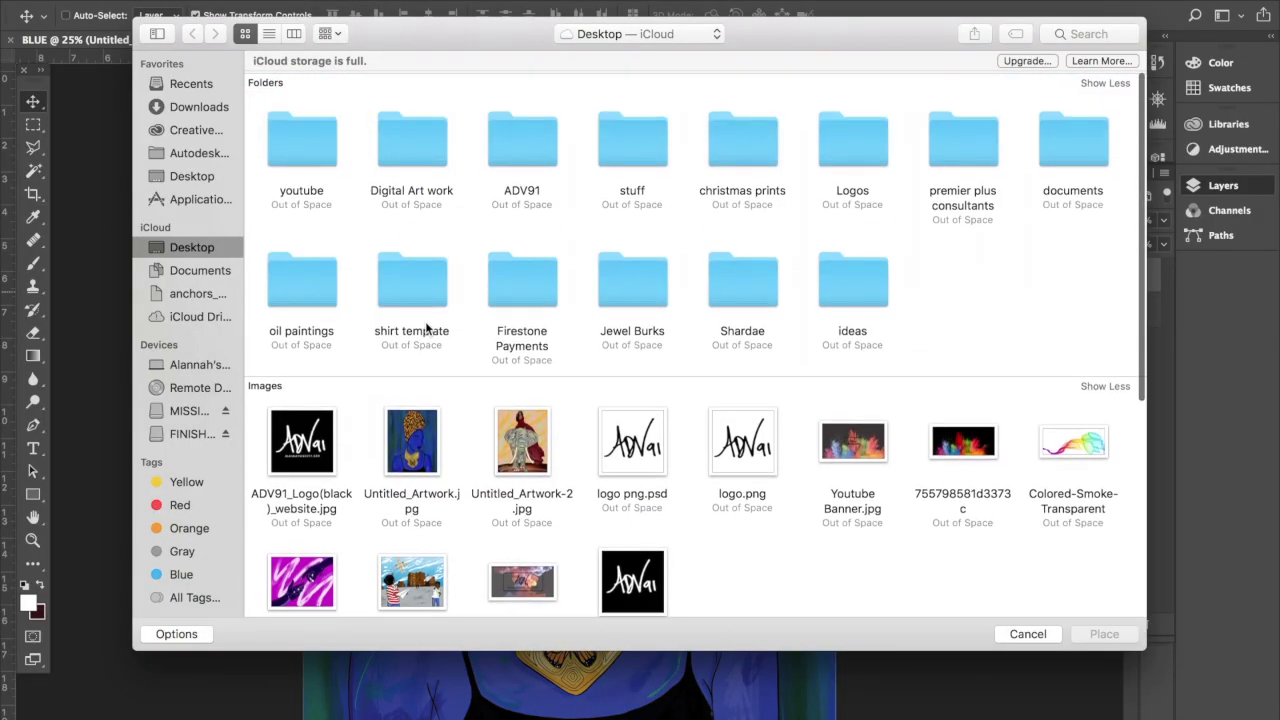
double_click(411, 140)
double_click(590, 150)
double_click(894, 358)
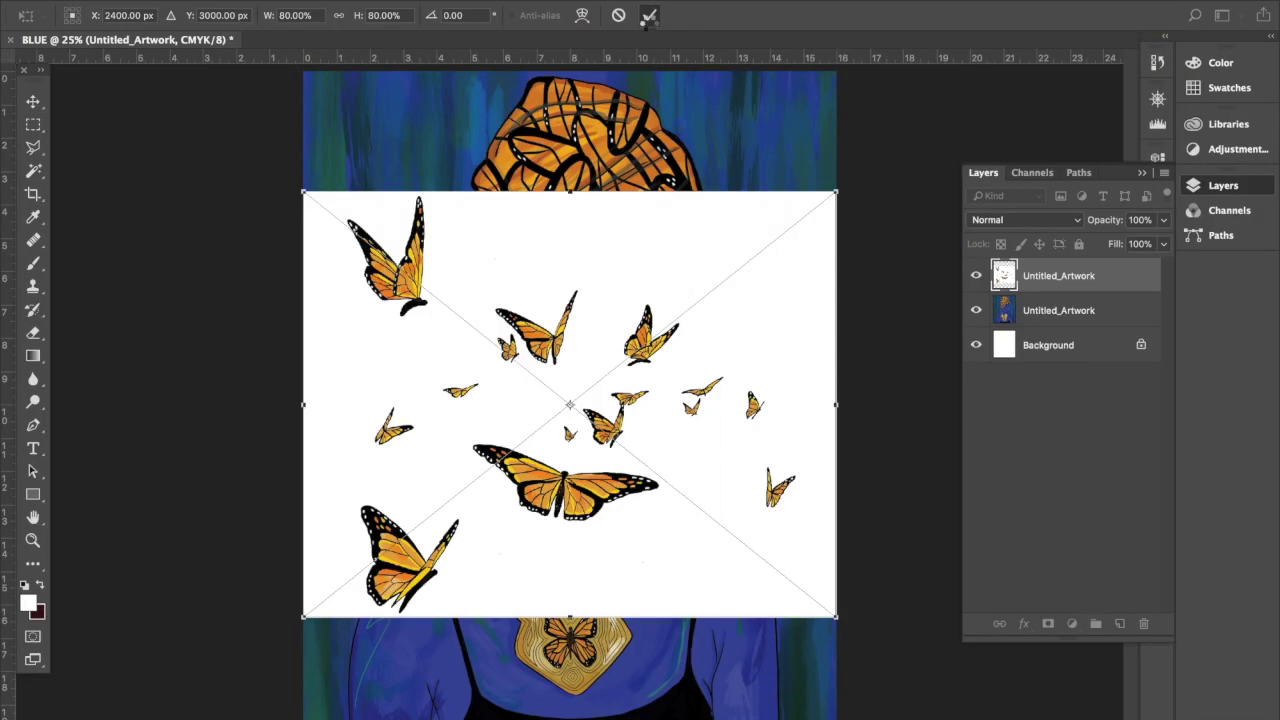
click(648, 15)
Rasterize the butterfly layer and delete its white background with the Magic Wand.
right_click(1034, 279)
click(1043, 288)
click(33, 171)
click(415, 333)
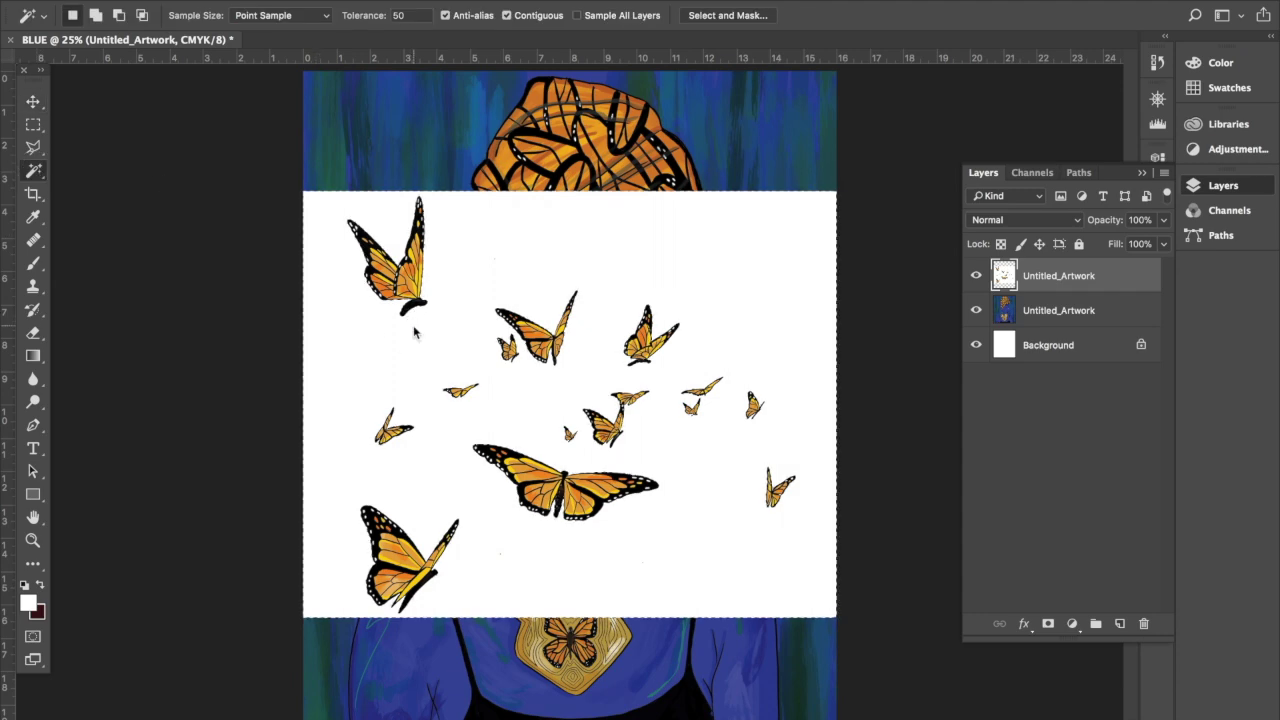
key(Delete)
Try flipping and resizing the butterflies, then cancel the transform and nudge the layer slightly.
click(33, 101)
click(33, 147)
click(33, 101)
key(ctrl+t)
right_click(396, 288)
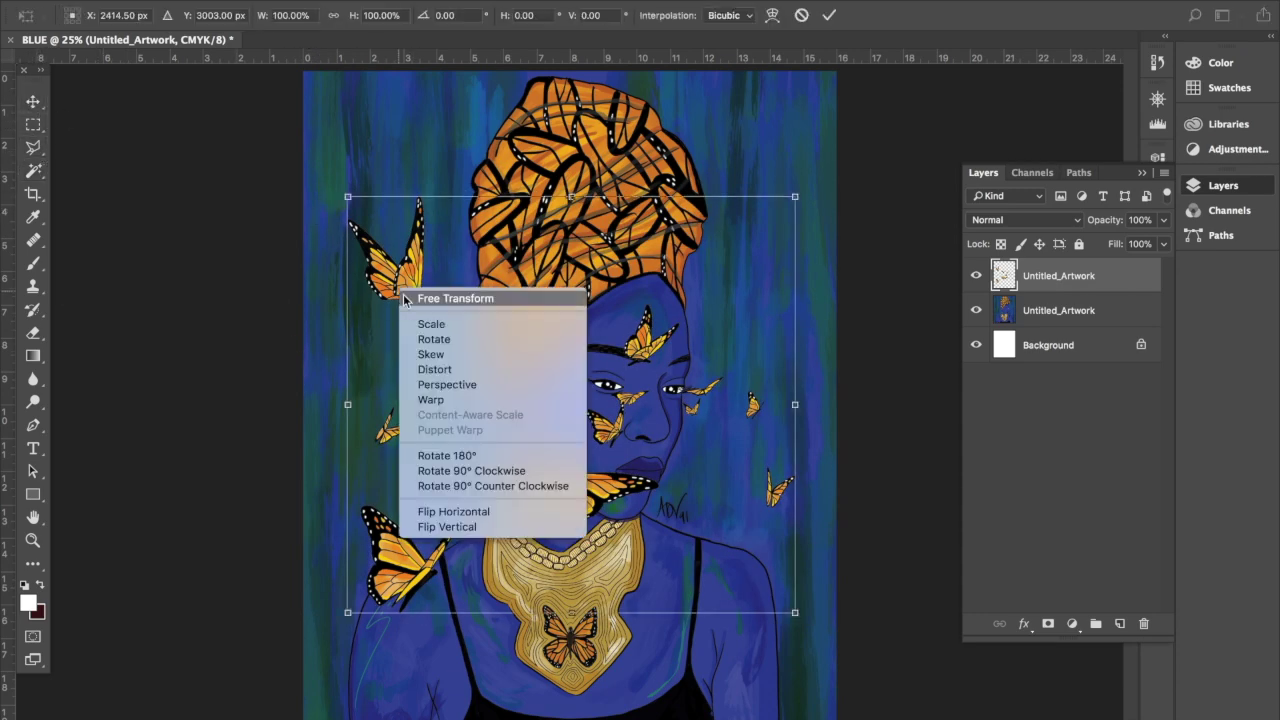
click(468, 510)
drag(795, 197, 700, 250)
click(801, 15)
drag(475, 348, 474, 350)
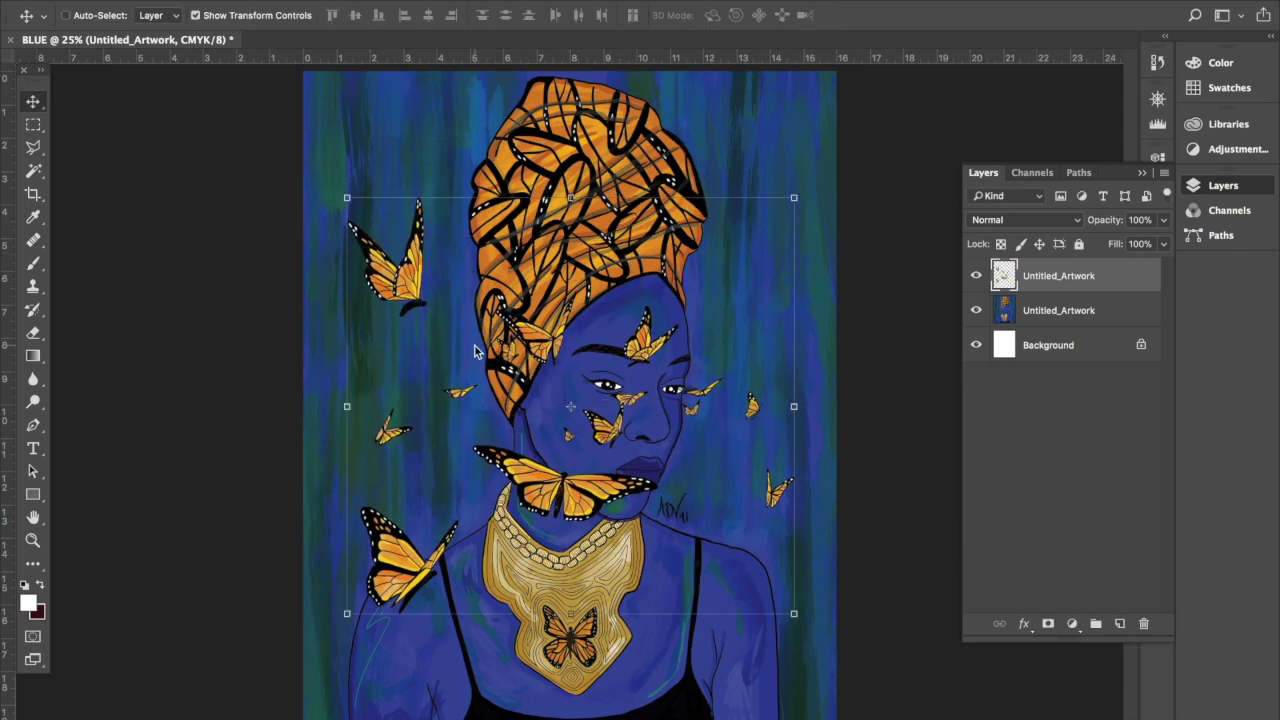
Outline the butterflies around the face with the Polygonal Lasso.
key(l)
click(428, 345)
click(440, 448)
click(645, 572)
click(805, 505)
click(690, 255)
right_click(550, 338)
Lasso a group of butterflies across the turban and Layer Via Cut them onto Layer 1.
click(426, 365)
click(478, 313)
click(690, 245)
click(725, 250)
double_click(505, 550)
right_click(528, 420)
click(587, 562)
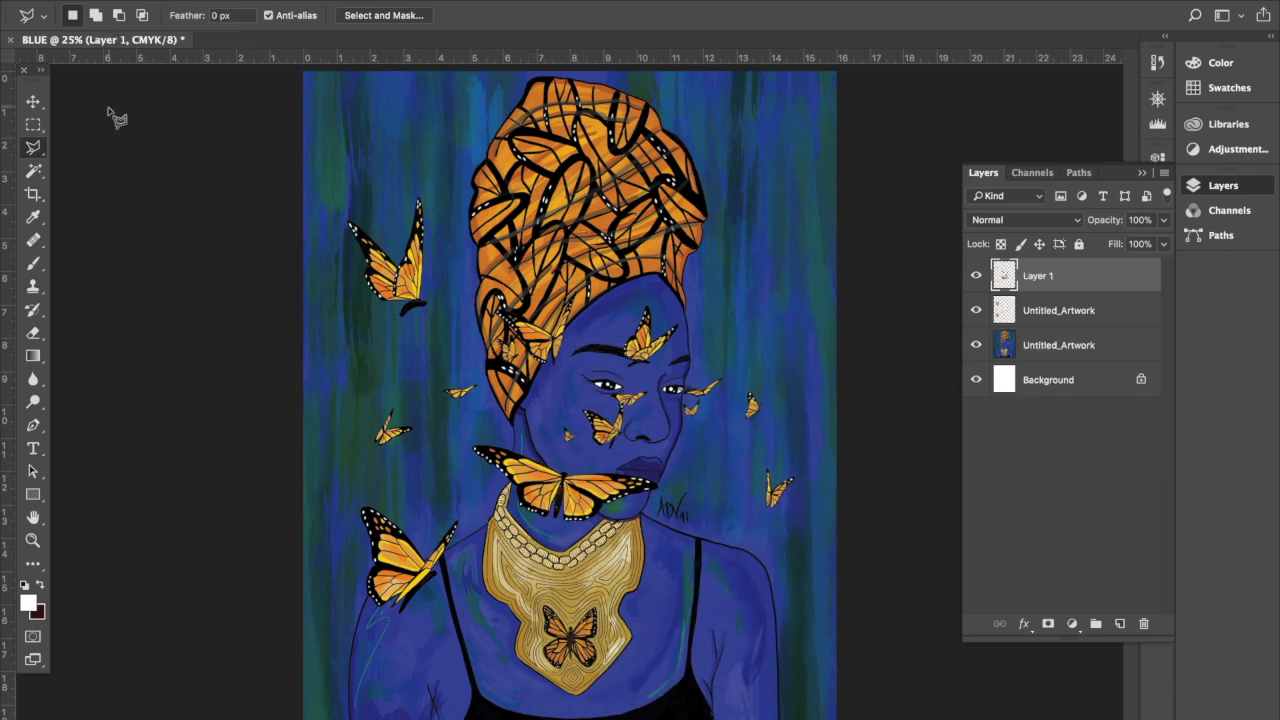
Shrink, rotate and move the Layer 1 butterflies up onto the turban's upper right.
key(v)
drag(523, 320, 622, 188)
key(ctrl+t)
mouse_move(894, 152)
mouse_down()
mouse_move(775, 232)
mouse_move(826, 350)
mouse_up()
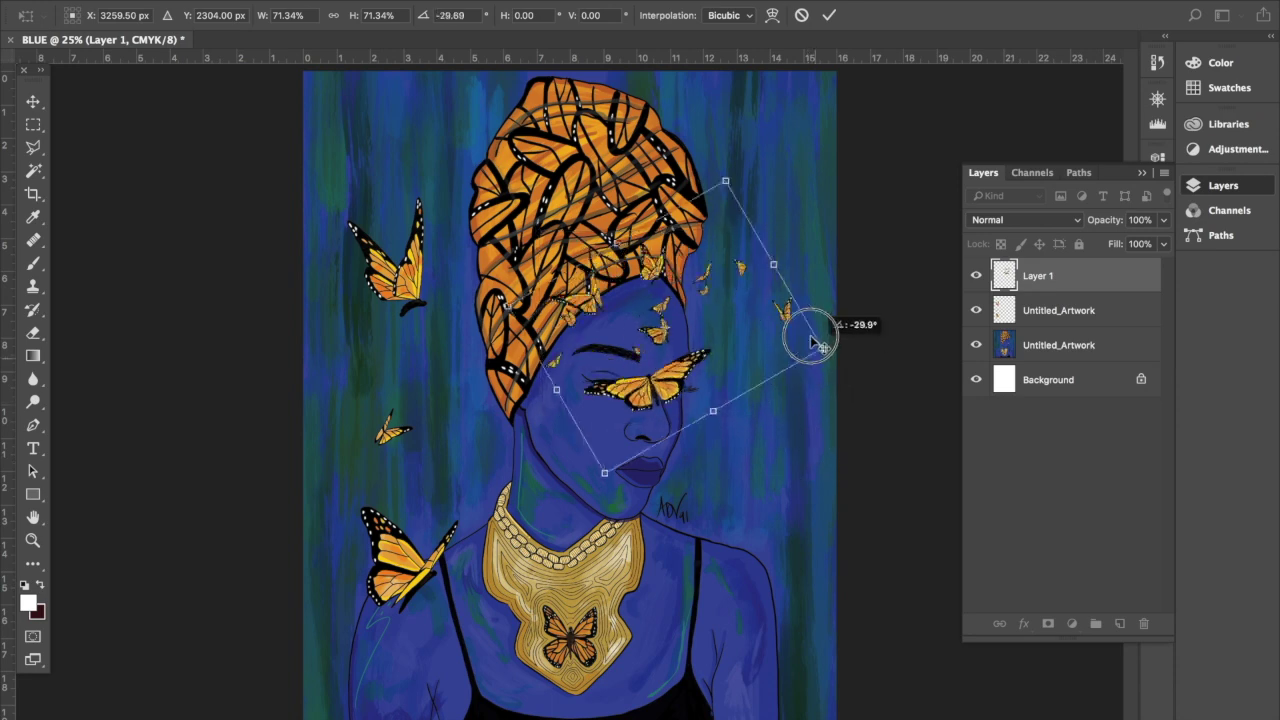
drag(704, 375, 749, 249)
drag(880, 232, 847, 204)
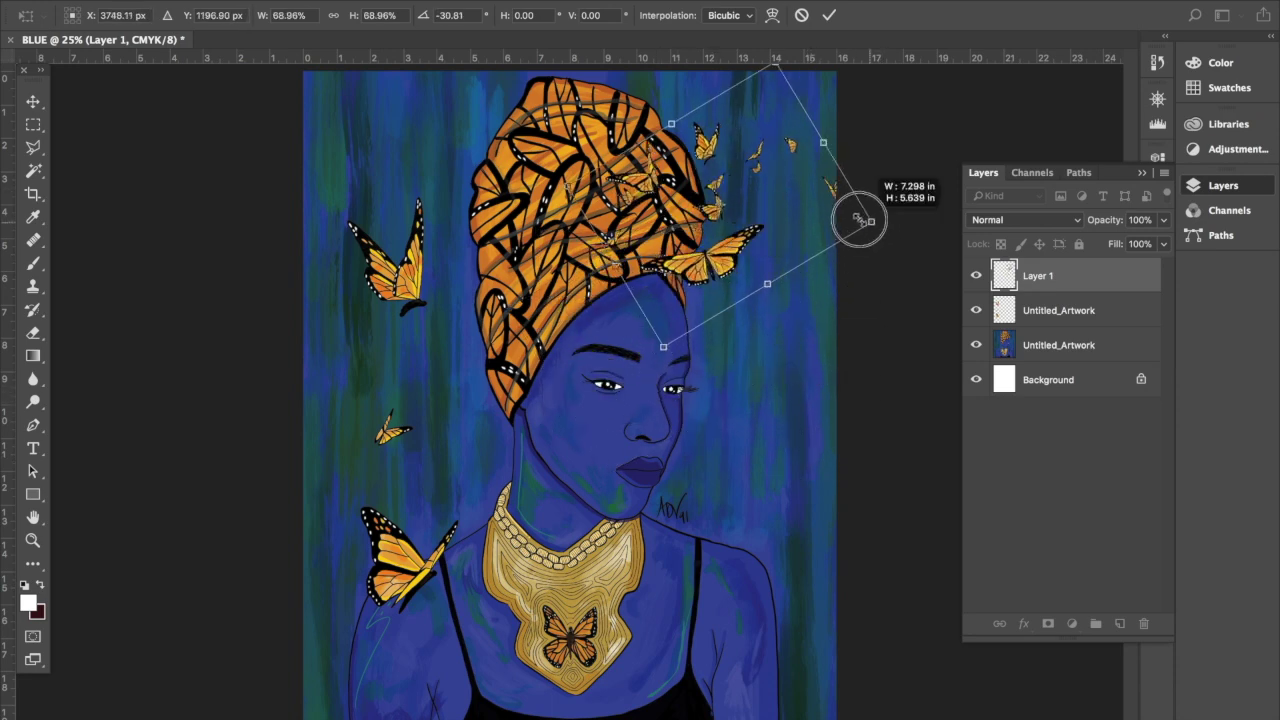
drag(728, 226, 740, 225)
click(801, 15)
Hide the portrait layer, lasso some butterflies, and cut them onto Layer 2.
click(976, 345)
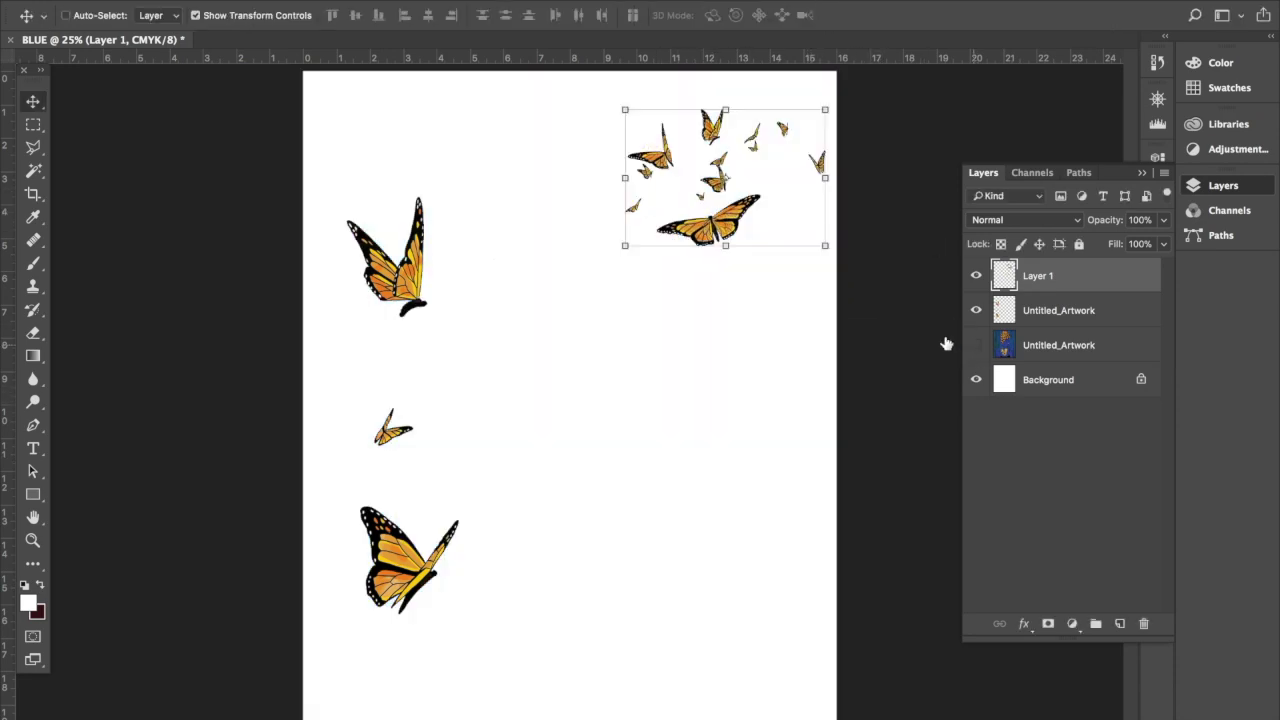
key(l)
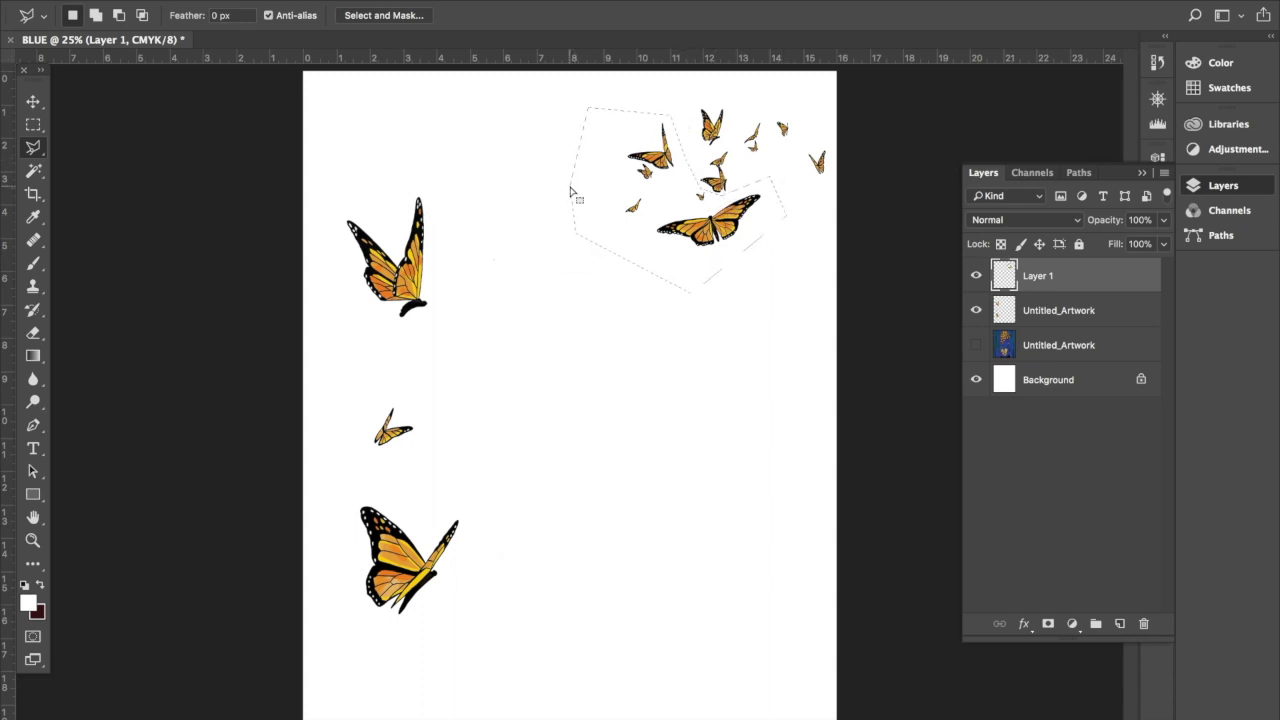
right_click(633, 163)
click(686, 320)
Move the Layer 2 butterflies down and make the portrait layer visible again.
key(v)
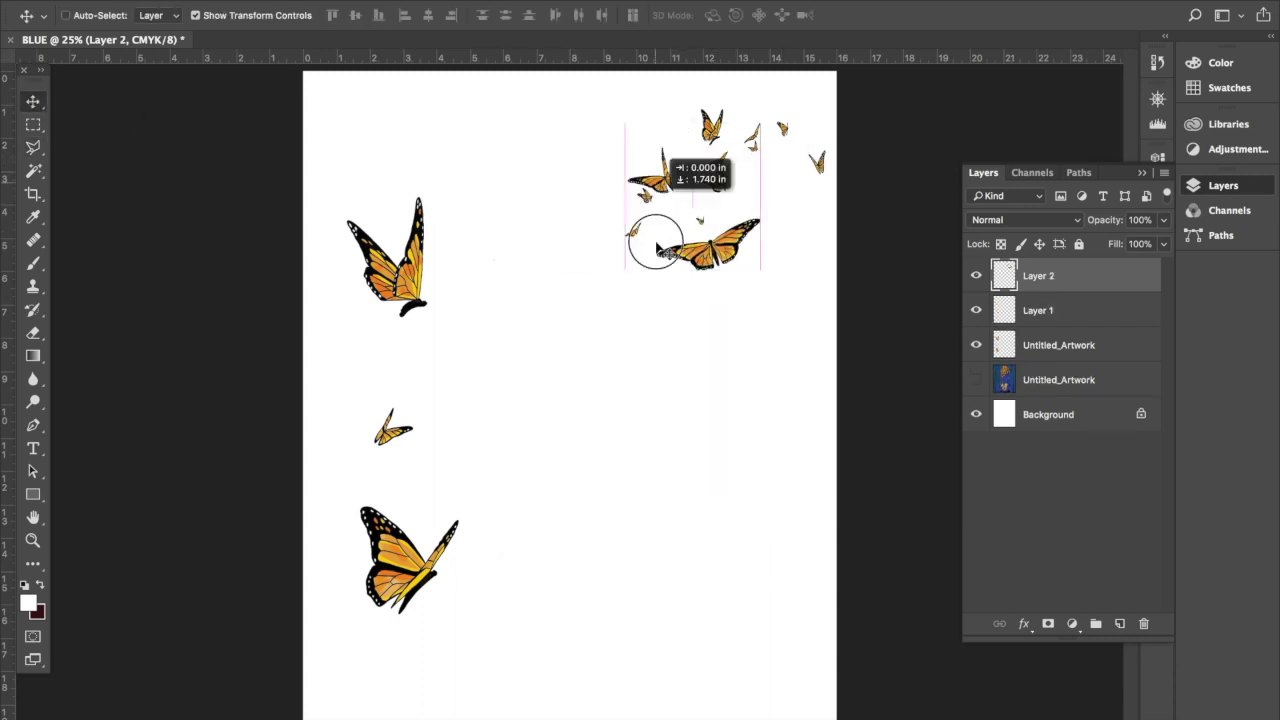
drag(657, 143, 678, 451)
click(976, 379)
key(ctrl+t)
drag(806, 571, 808, 586)
key(Escape)
Rotate Layer 2 about 24°, set it beside her chin, and Alt-drag a copy to the upper left.
key(ctrl+t)
right_click(729, 501)
key(Escape)
drag(806, 559, 771, 591)
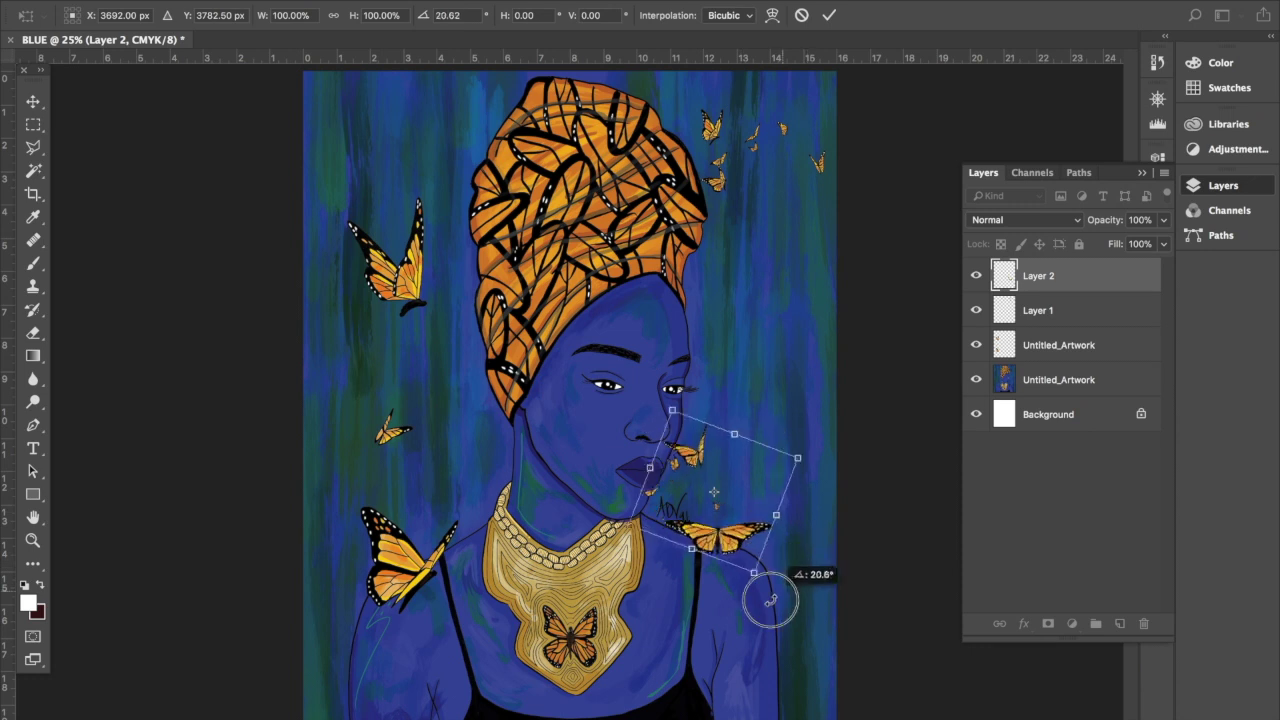
click(824, 20)
drag(725, 500, 770, 475)
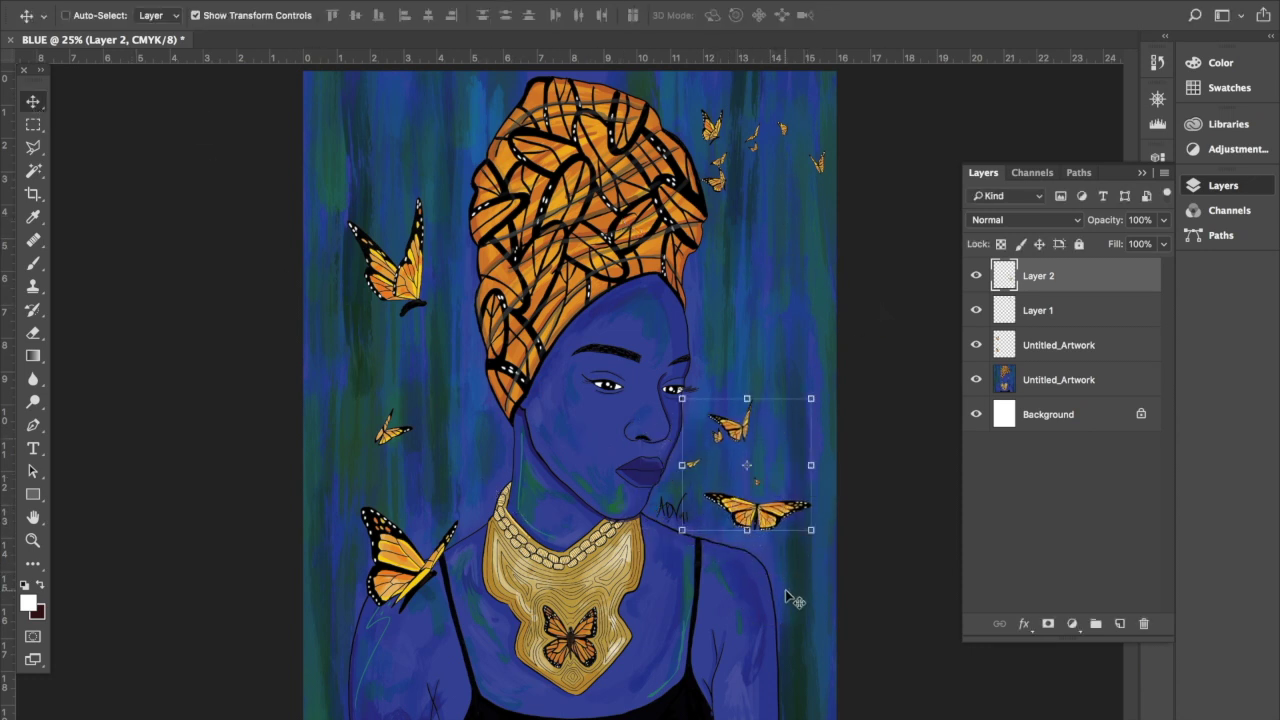
drag(793, 600, 798, 640)
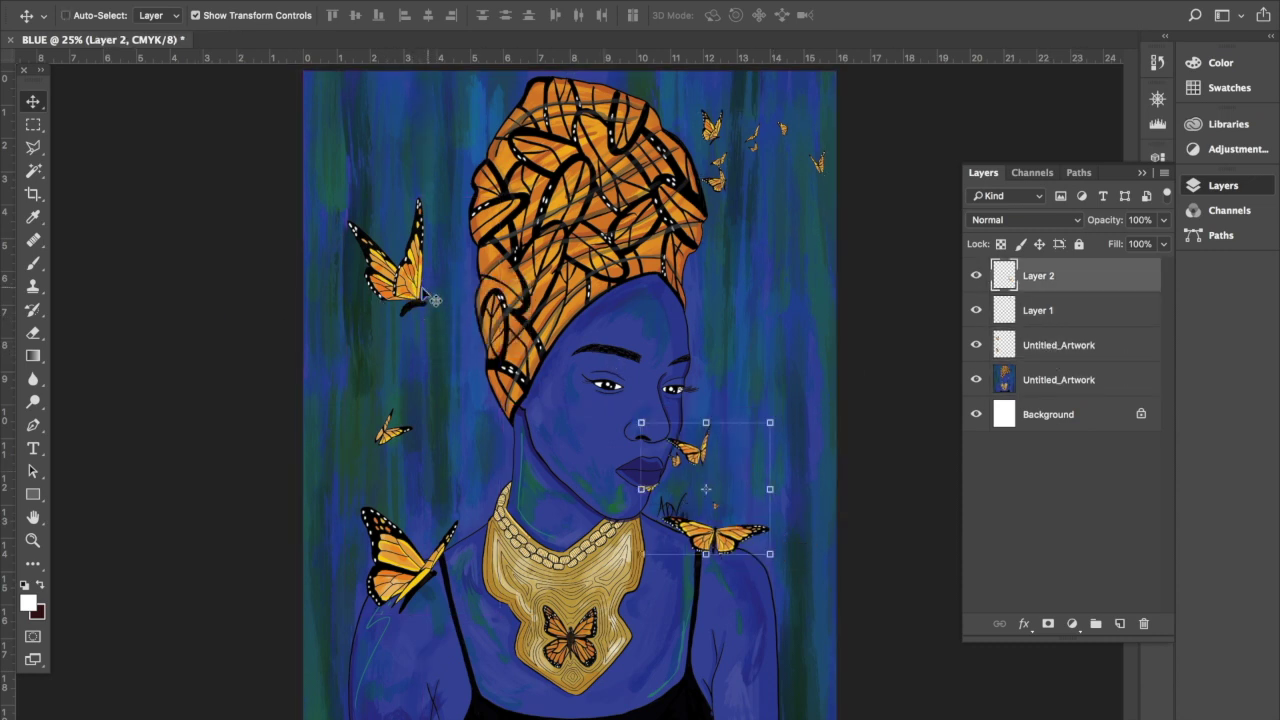
drag(433, 299, 484, 263)
drag(645, 352, 308, 59)
Flip the Layer 2 copy horizontally and shrink it into the upper-left corner.
key(ctrl+t)
right_click(416, 120)
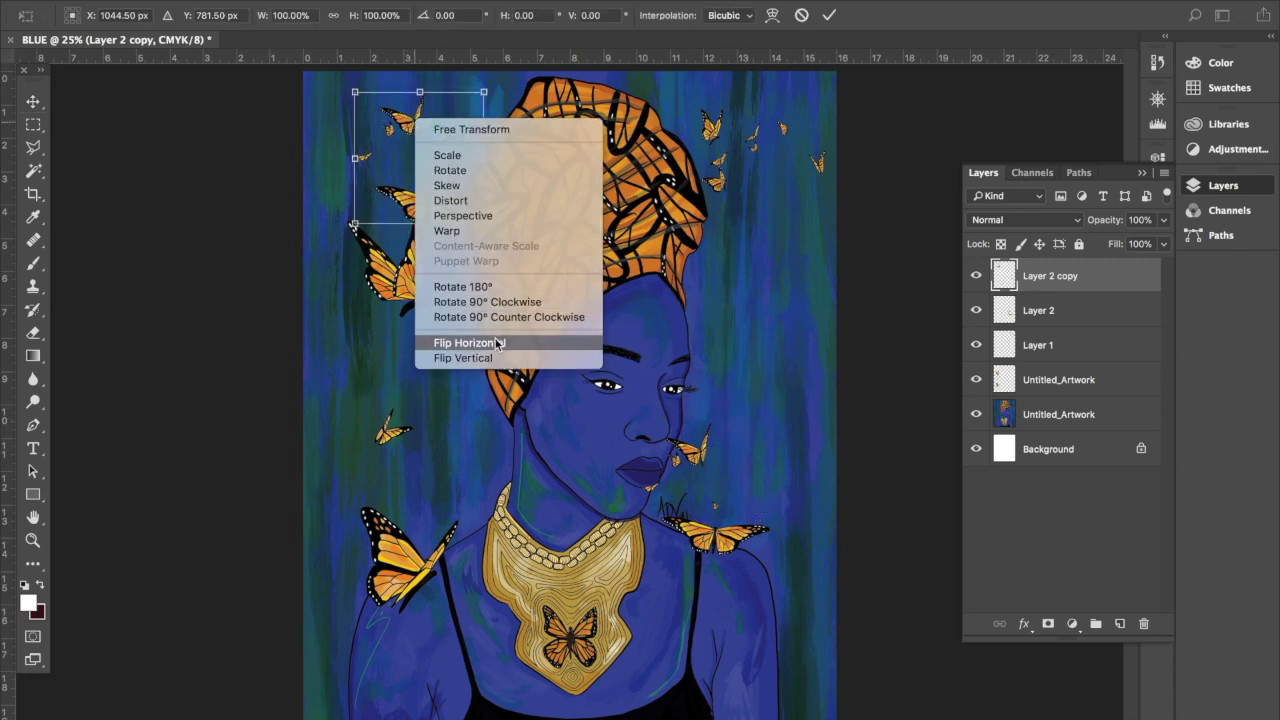
click(497, 344)
mouse_move(483, 93)
mouse_down()
mouse_move(420, 155)
mouse_move(362, 122)
mouse_up()
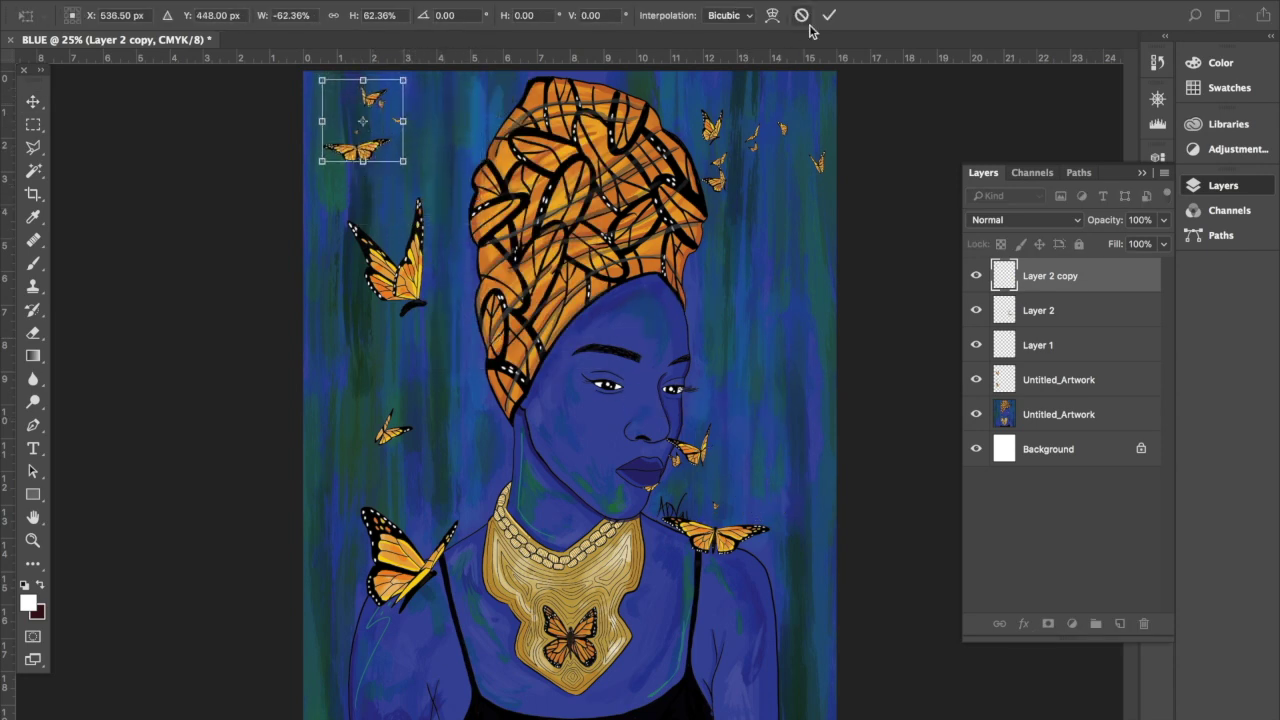
click(829, 15)
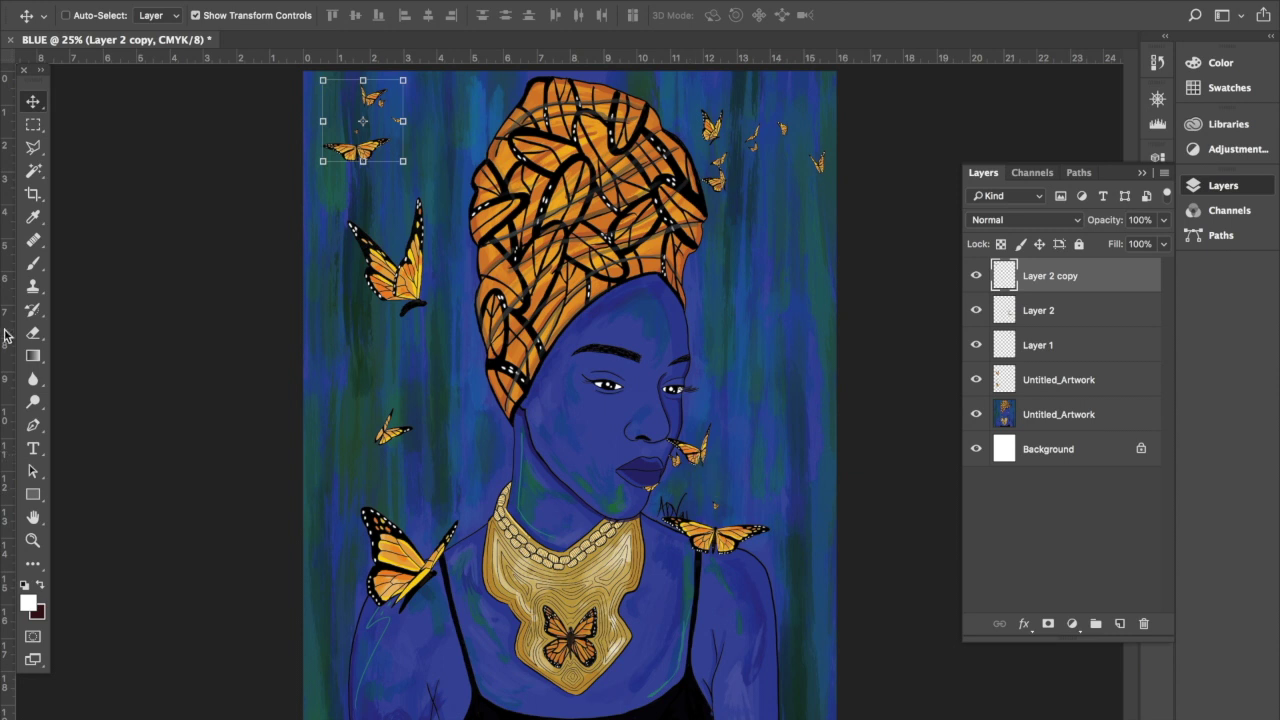
Select Layer 2 and reposition its butterflies near her shoulder.
click(33, 424)
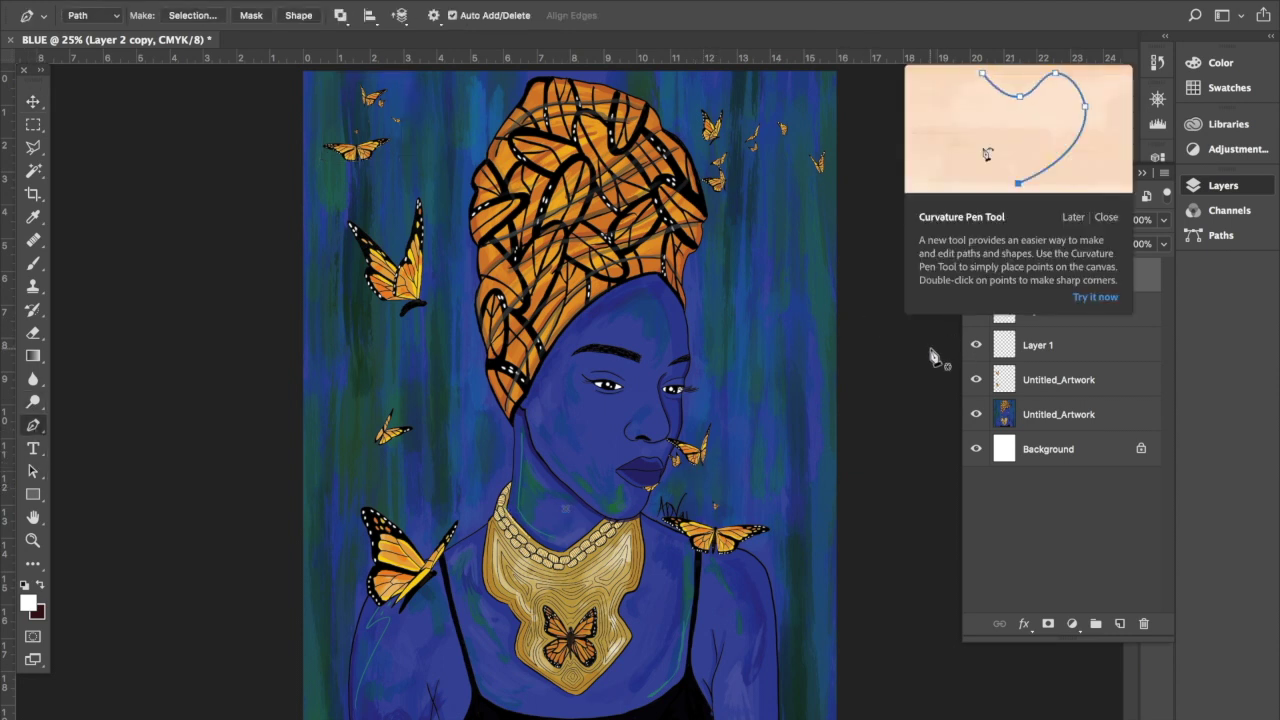
key(v)
click(33, 147)
click(31, 103)
right_click(730, 535)
click(745, 540)
drag(728, 545, 780, 565)
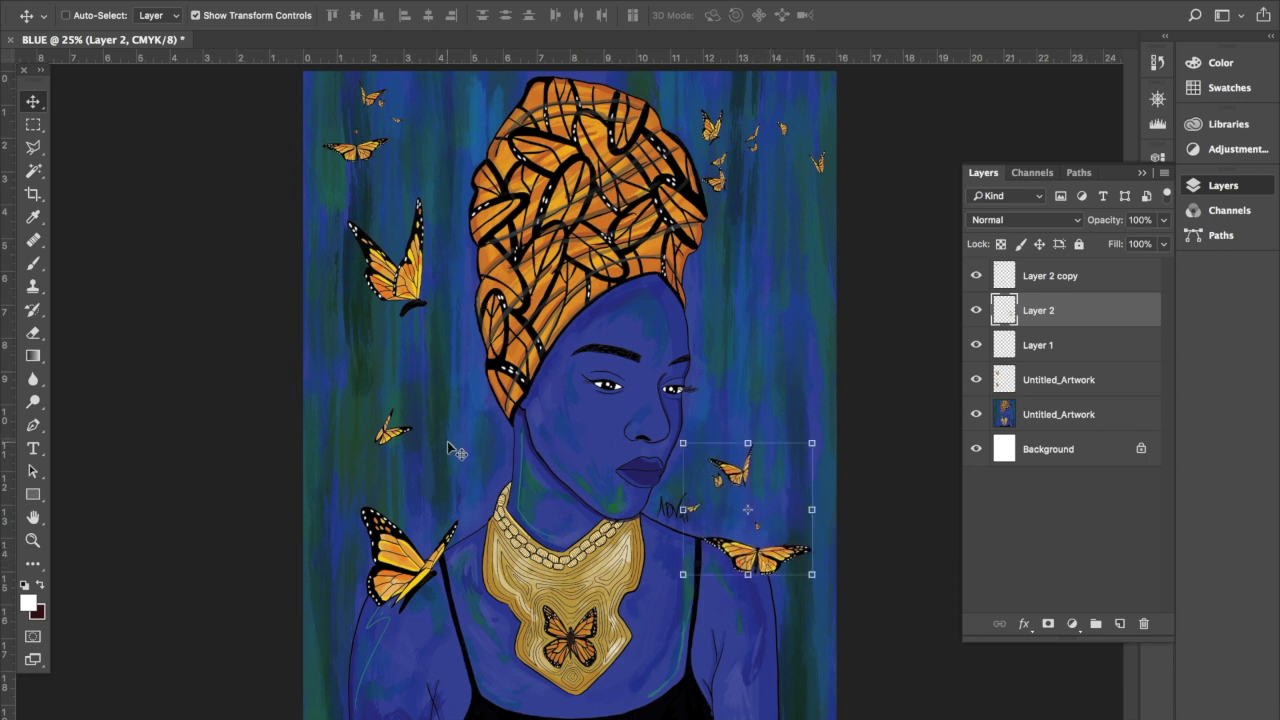
Alt-drag the Untitled_Artwork butterflies to her right side and shrink the copy to 52.89%.
click(35, 157)
key(v)
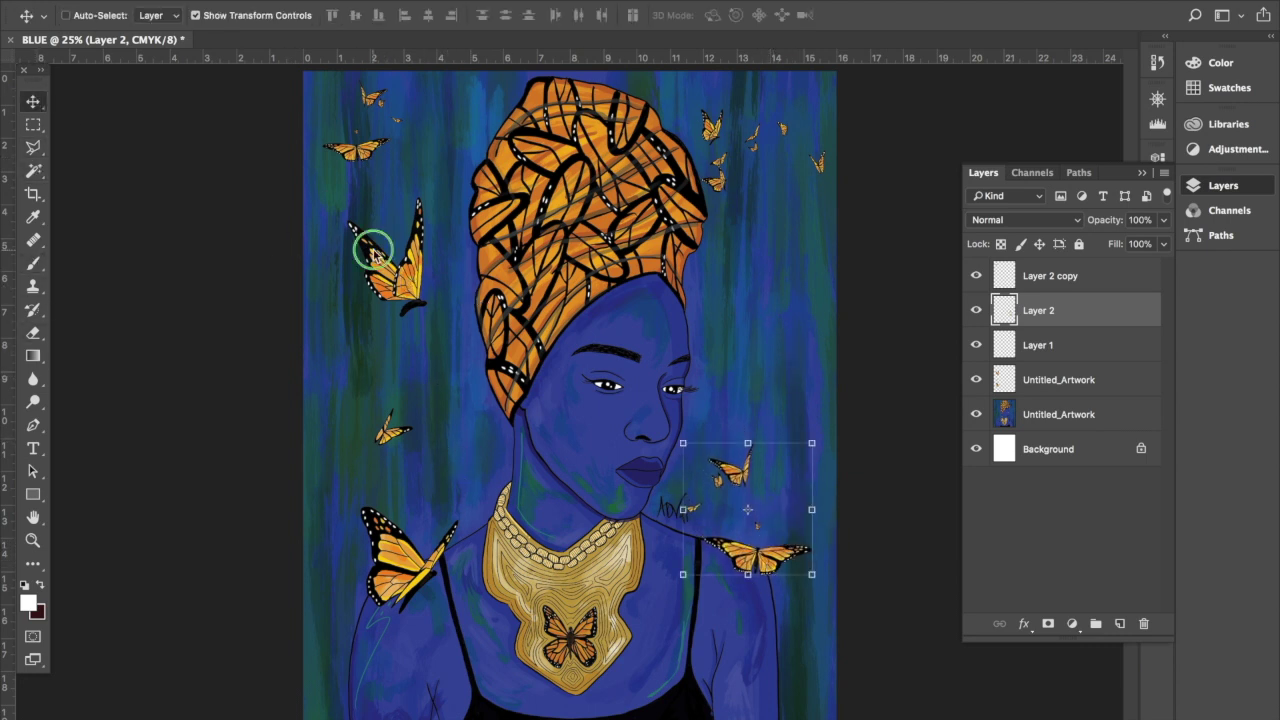
right_click(385, 255)
click(400, 263)
drag(445, 302, 765, 305)
key(ctrl+t)
mouse_move(670, 208)
mouse_down()
mouse_move(745, 420)
mouse_move(757, 258)
mouse_move(745, 258)
mouse_up()
Flip the copied butterflies horizontally, tilt them about -22°, and set them beside the turban.
right_click(770, 403)
click(805, 625)
drag(798, 446, 812, 418)
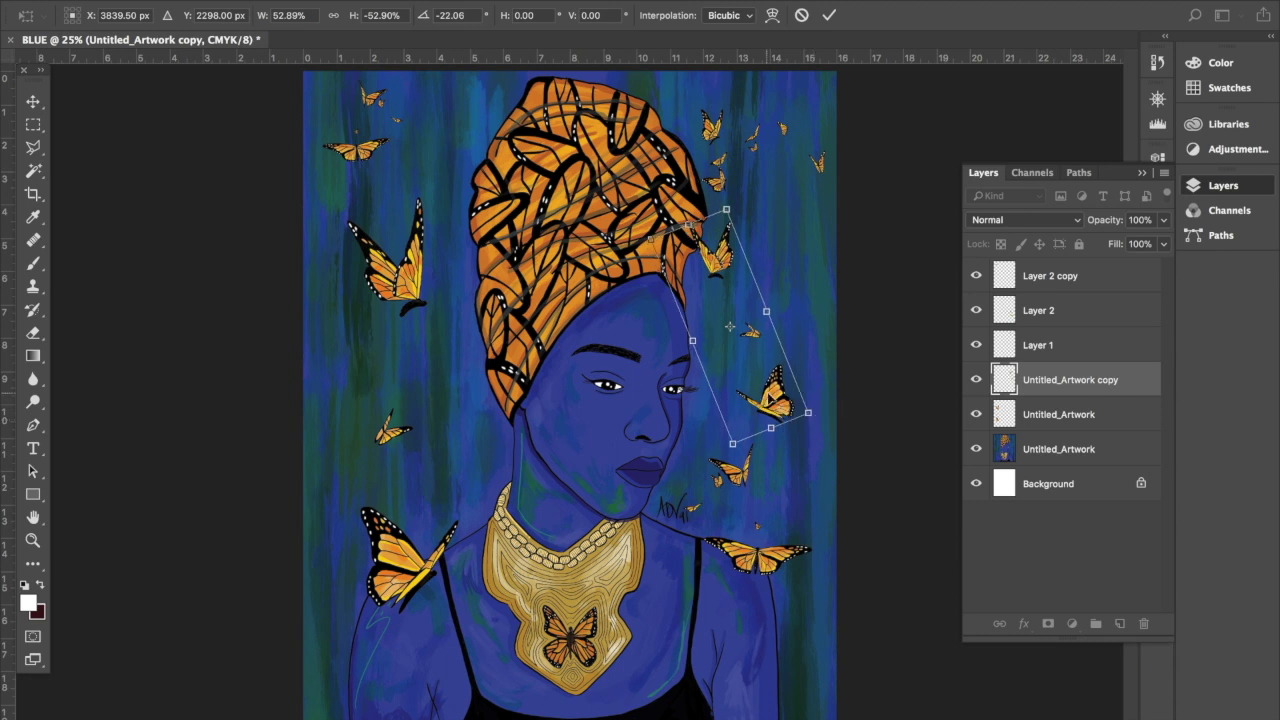
mouse_move(730, 326)
mouse_down()
mouse_move(740, 272)
mouse_move(722, 297)
mouse_up()
key(Return)
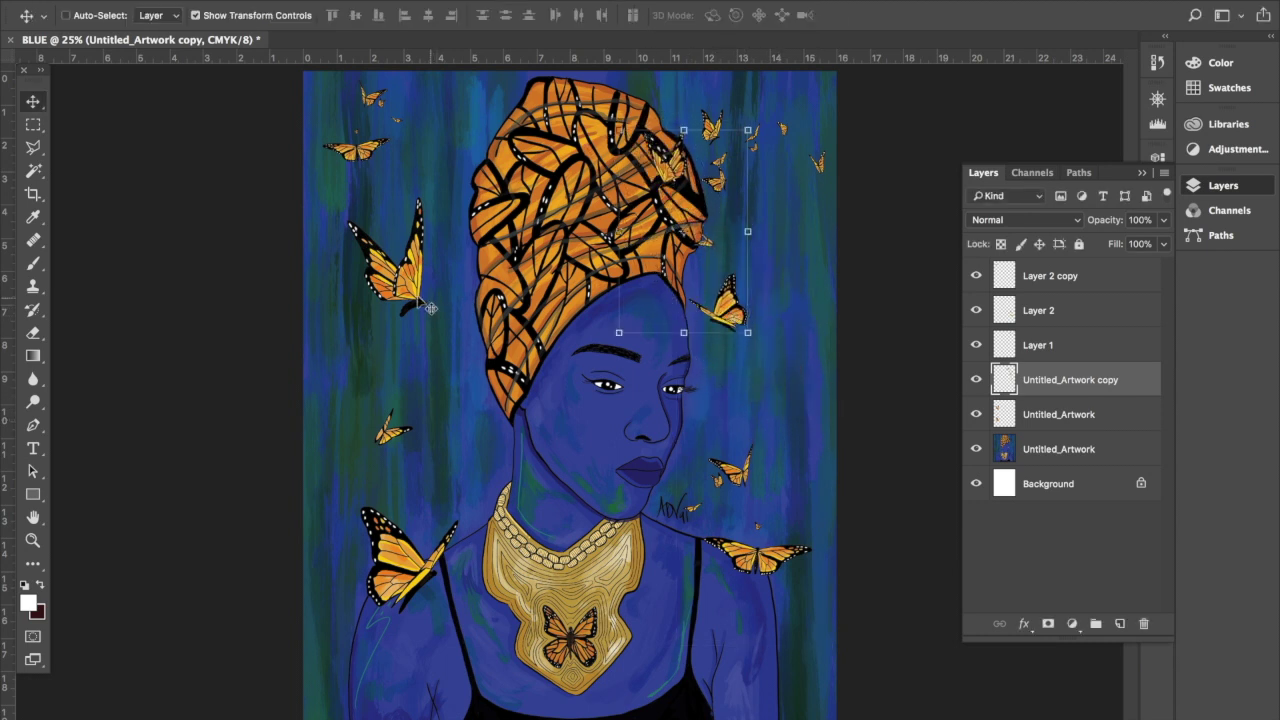
Lasso a turban butterfly, cut it onto Layer 3, and move it to the upper-left background.
click(33, 147)
click(717, 272)
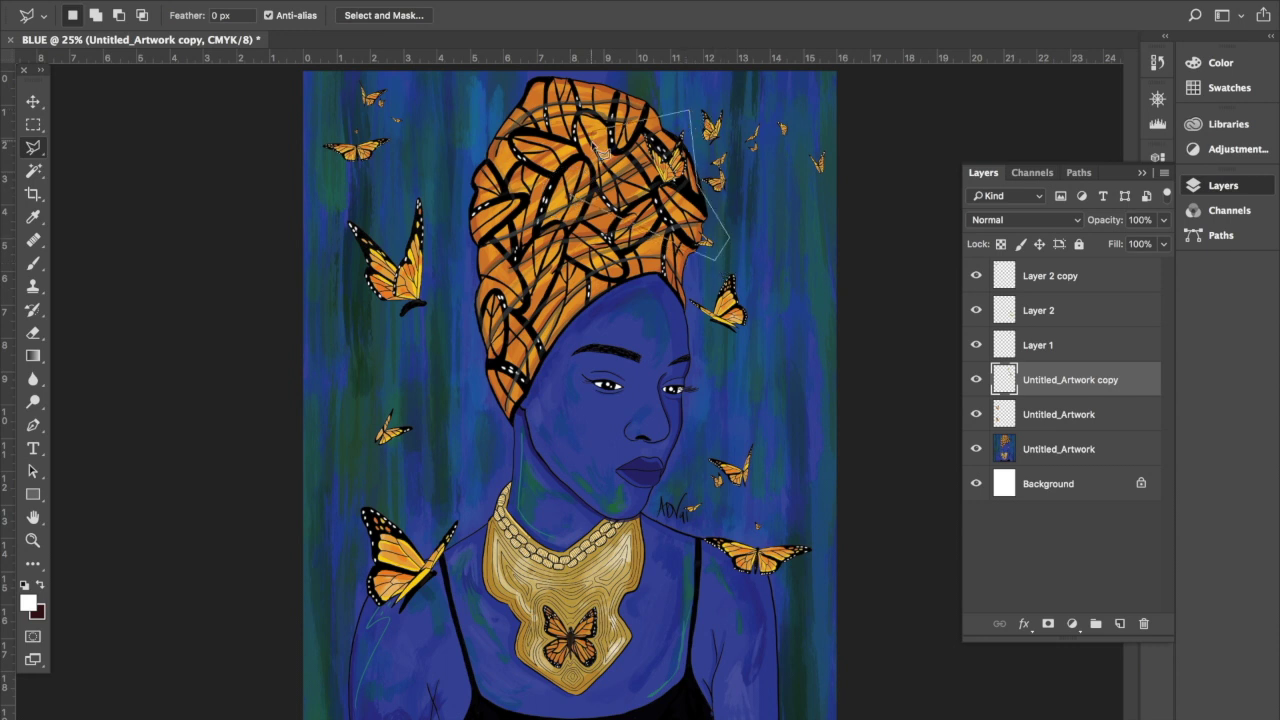
right_click(674, 145)
click(740, 290)
key(v)
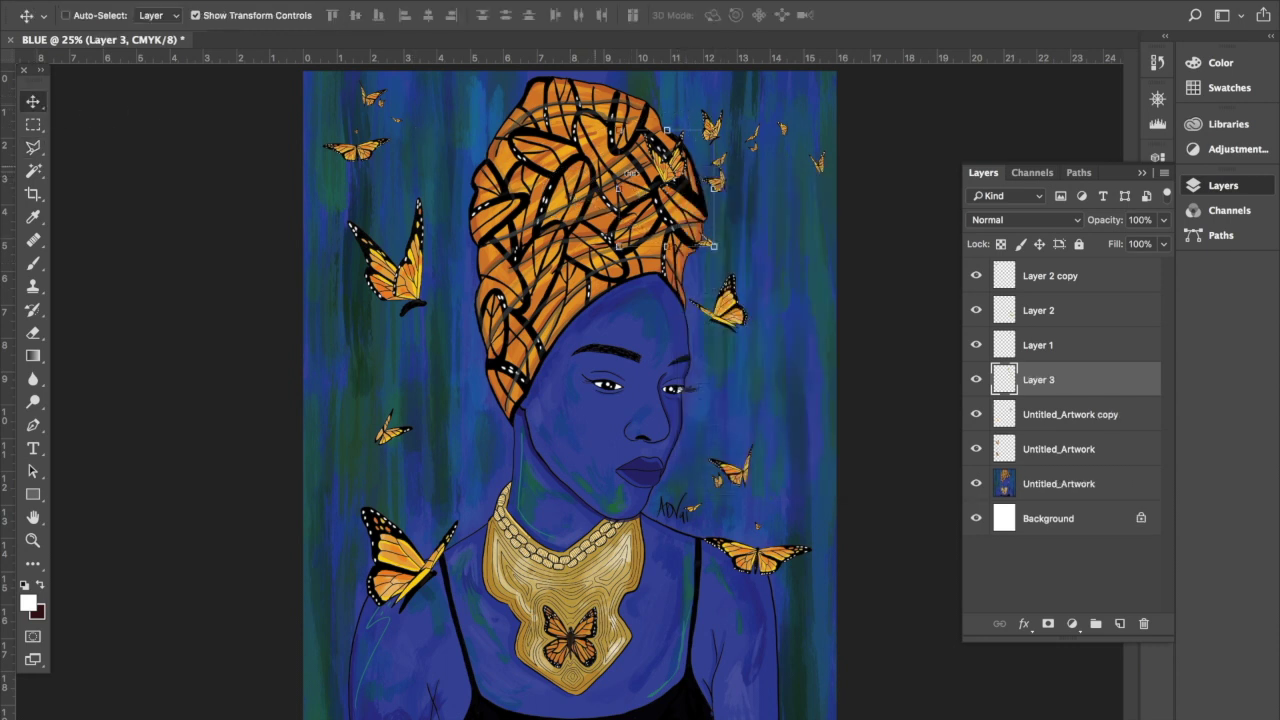
drag(630, 172, 392, 124)
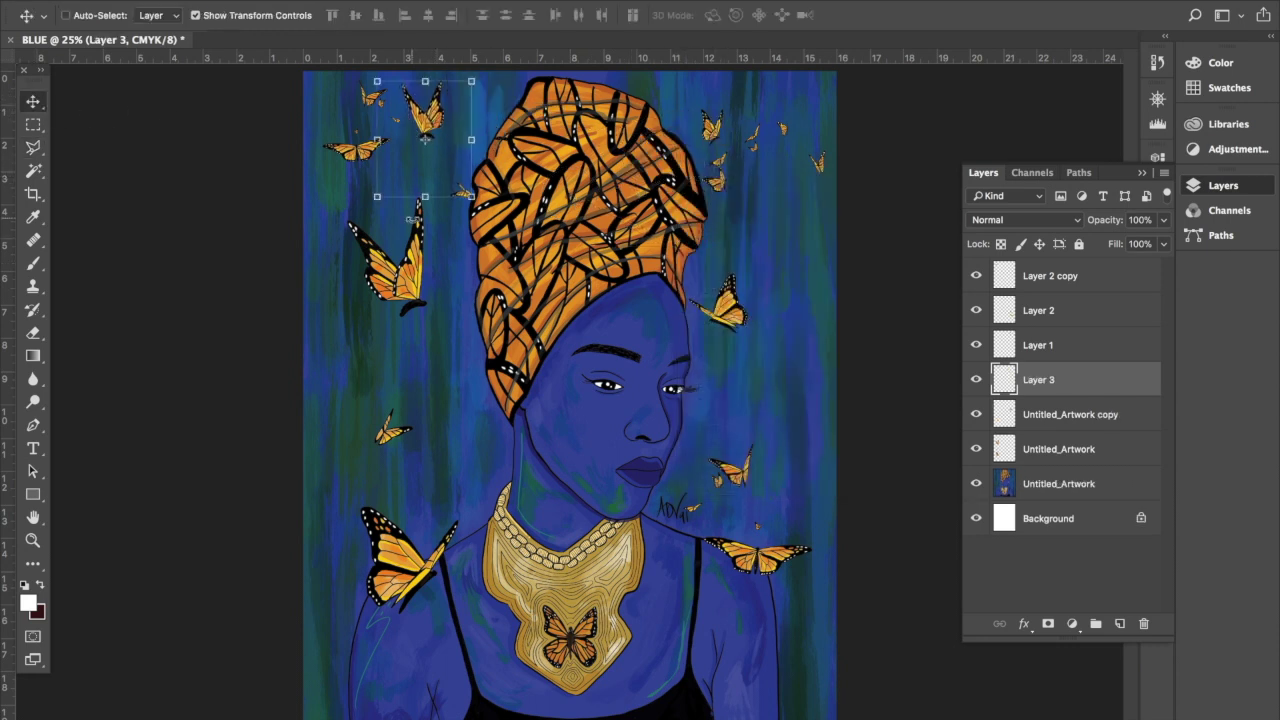
Copy a small headwrap butterfly onto Layer 4 and place it on the neck above the necklace.
click(33, 147)
right_click(460, 184)
click(545, 310)
key(v)
key(ctrl+t)
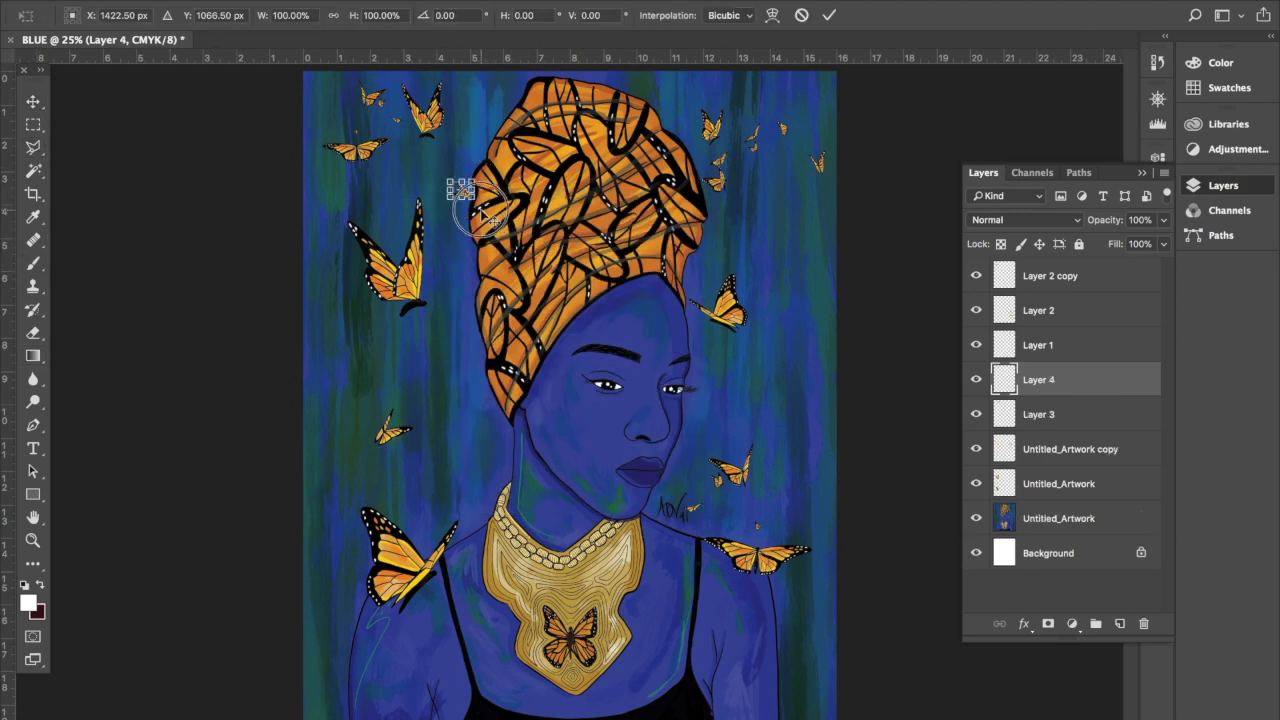
click(829, 15)
drag(834, 322, 811, 507)
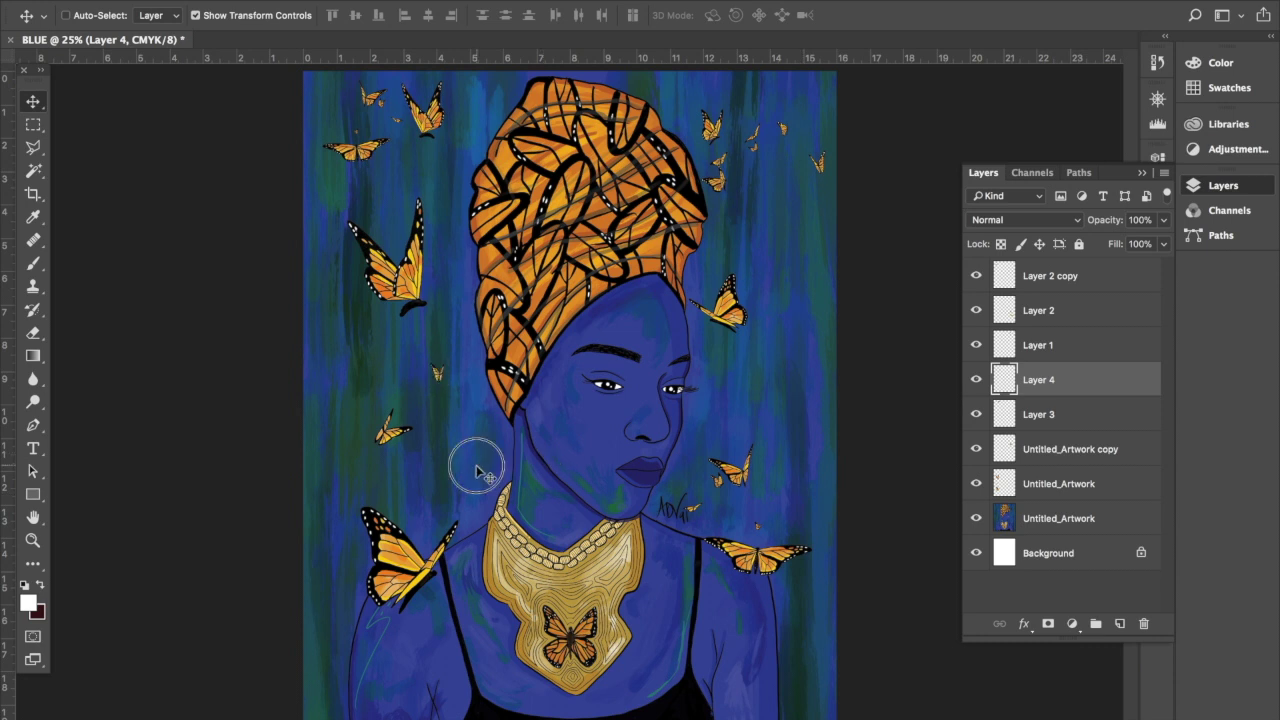
drag(477, 470, 505, 495)
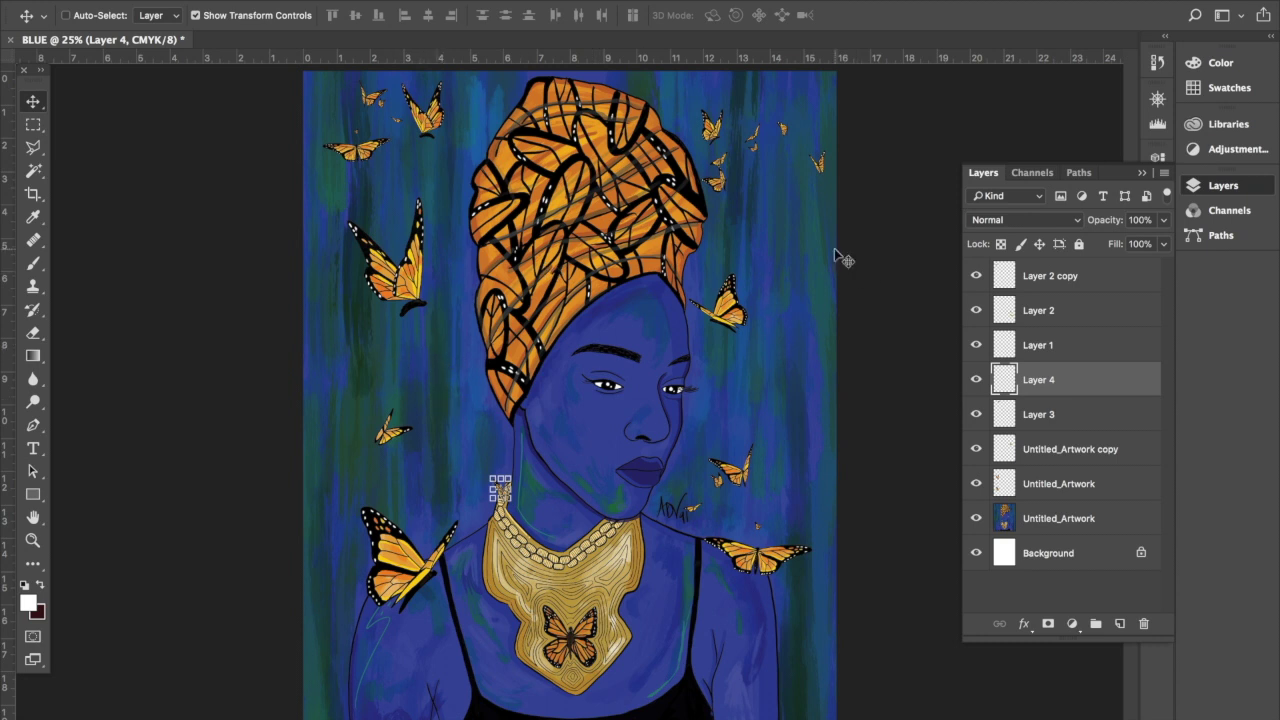
right_click(718, 128)
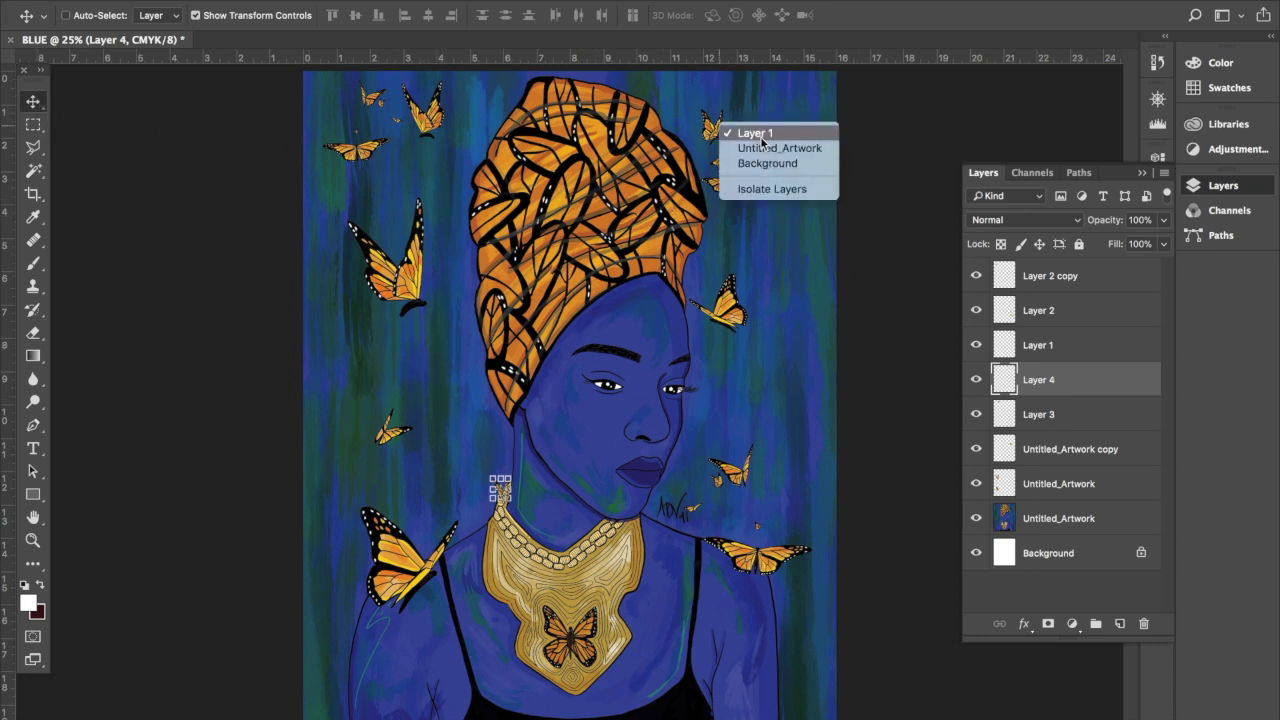
Enlarge the Layer 1 butterfly cluster to 125% at the top right.
click(730, 133)
key(ctrl+t)
click(827, 25)
drag(726, 135, 764, 139)
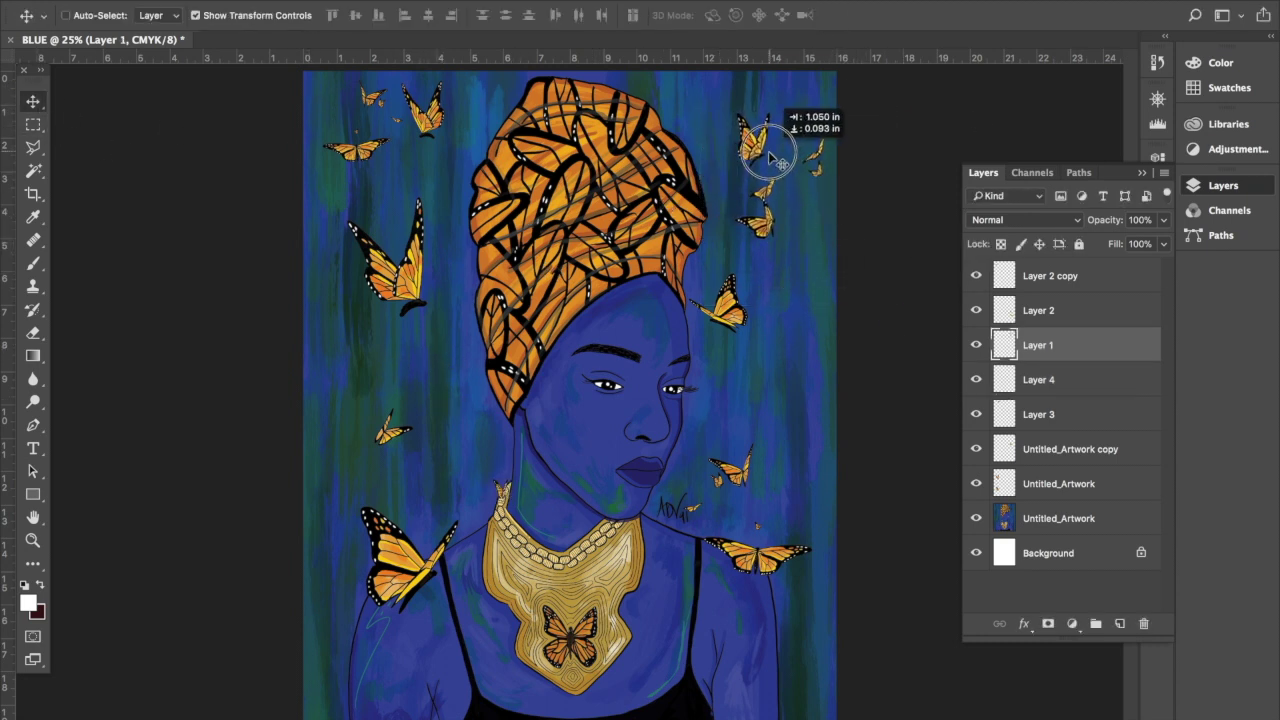
drag(925, 312, 860, 340)
drag(815, 257, 815, 275)
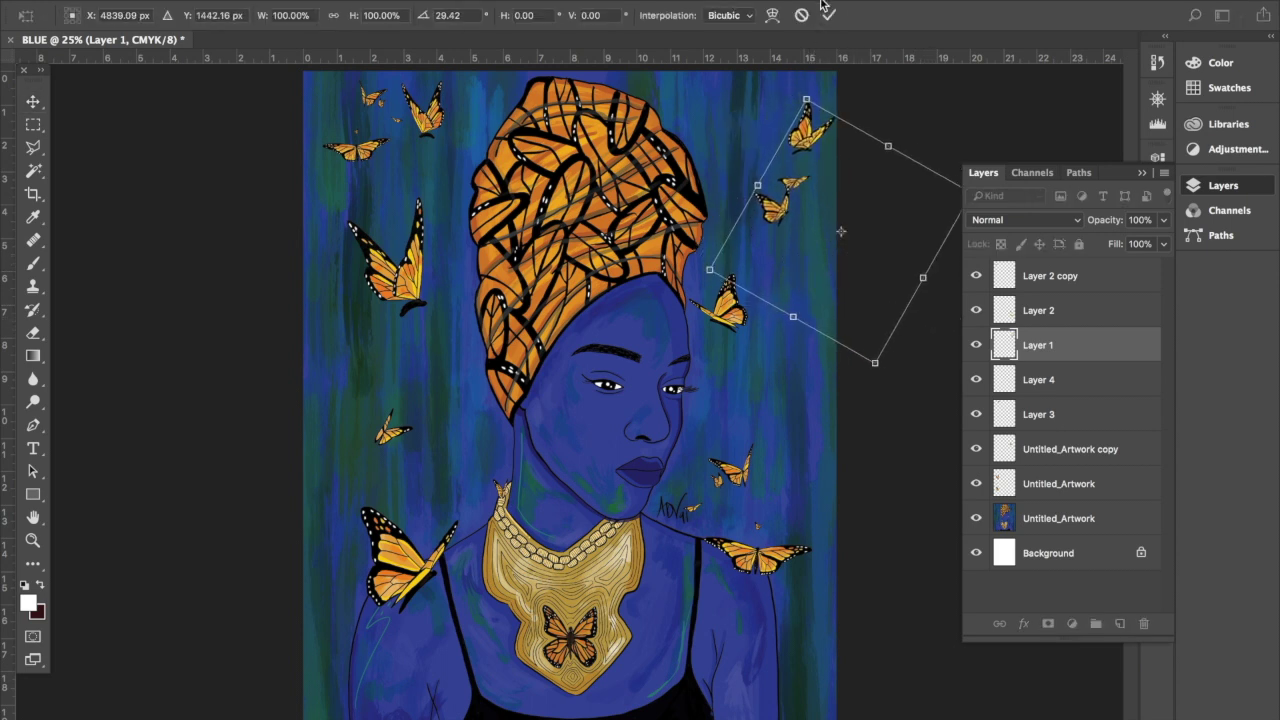
key(Escape)
mouse_move(765, 100)
mouse_down()
mouse_move(705, 45)
mouse_move(805, 157)
mouse_up()
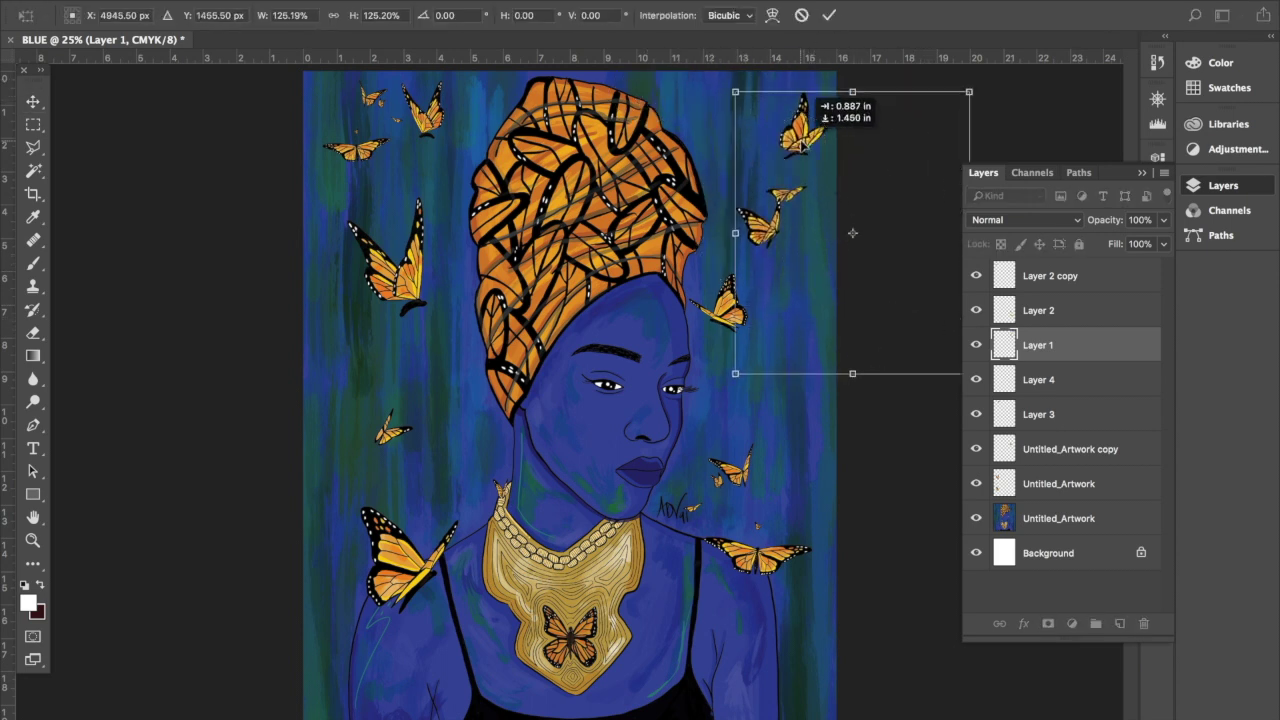
key(Return)
Alt-drag a copy of the cluster beside her face, scaled to about 88%.
drag(845, 210, 805, 400)
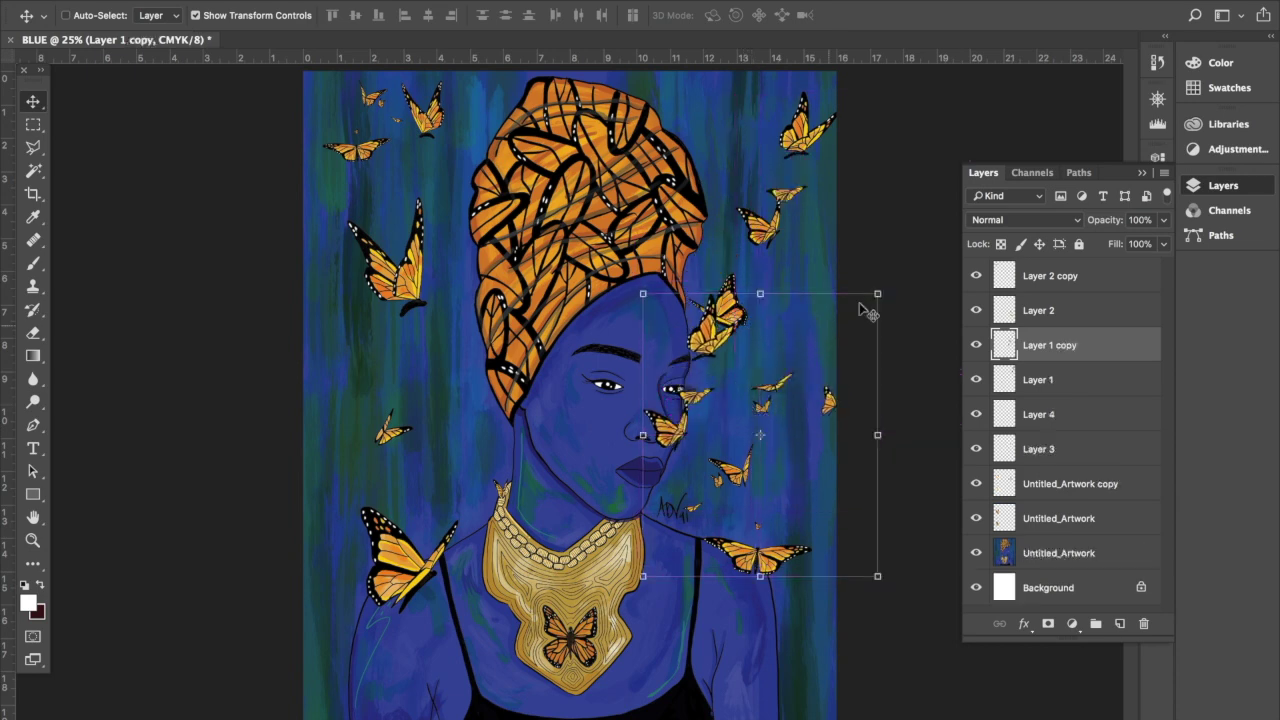
key(ctrl+t)
drag(829, 343, 790, 420)
key(Return)
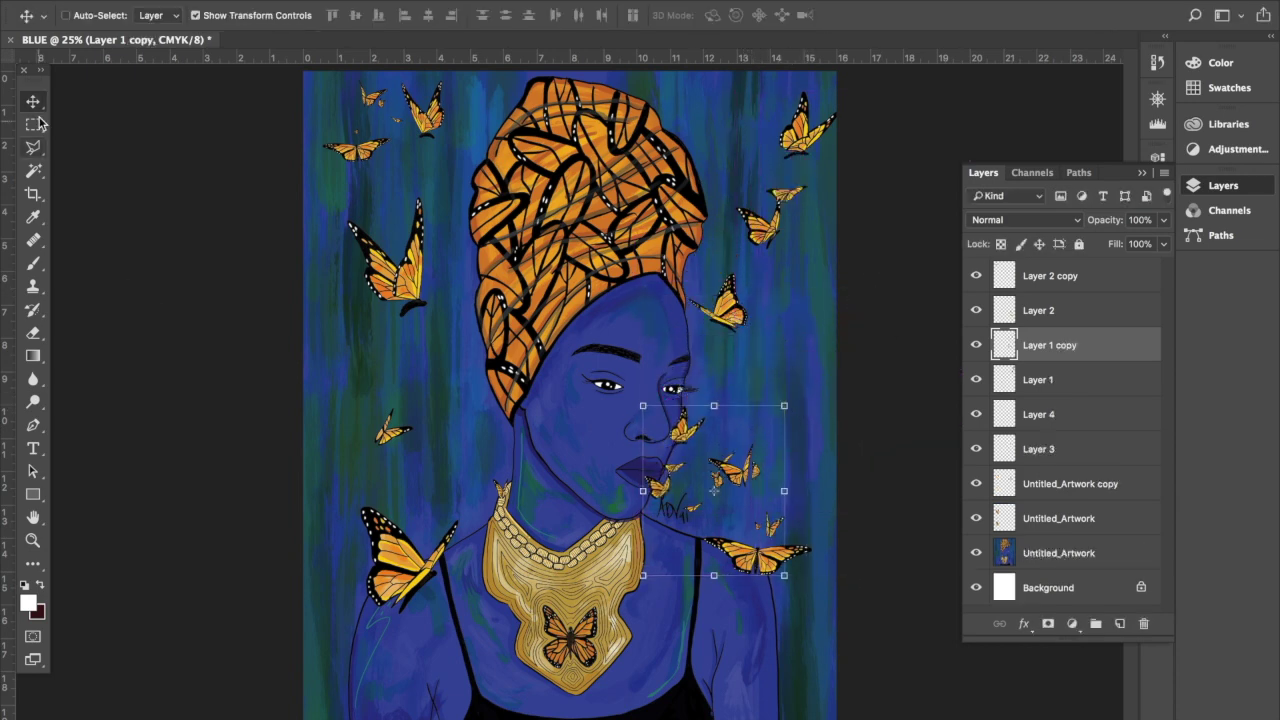
drag(617, 427, 790, 300)
key(ctrl+t)
drag(729, 386, 745, 393)
key(Return)
drag(900, 214, 885, 220)
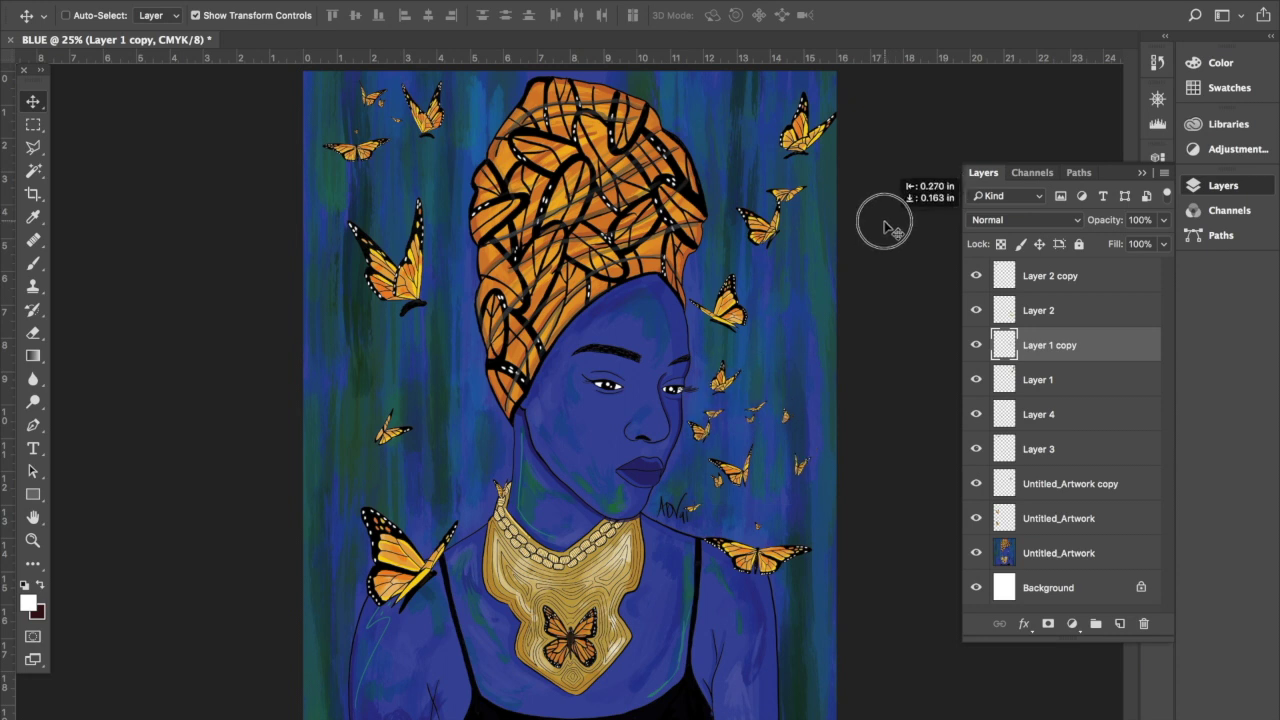
drag(801, 360, 813, 355)
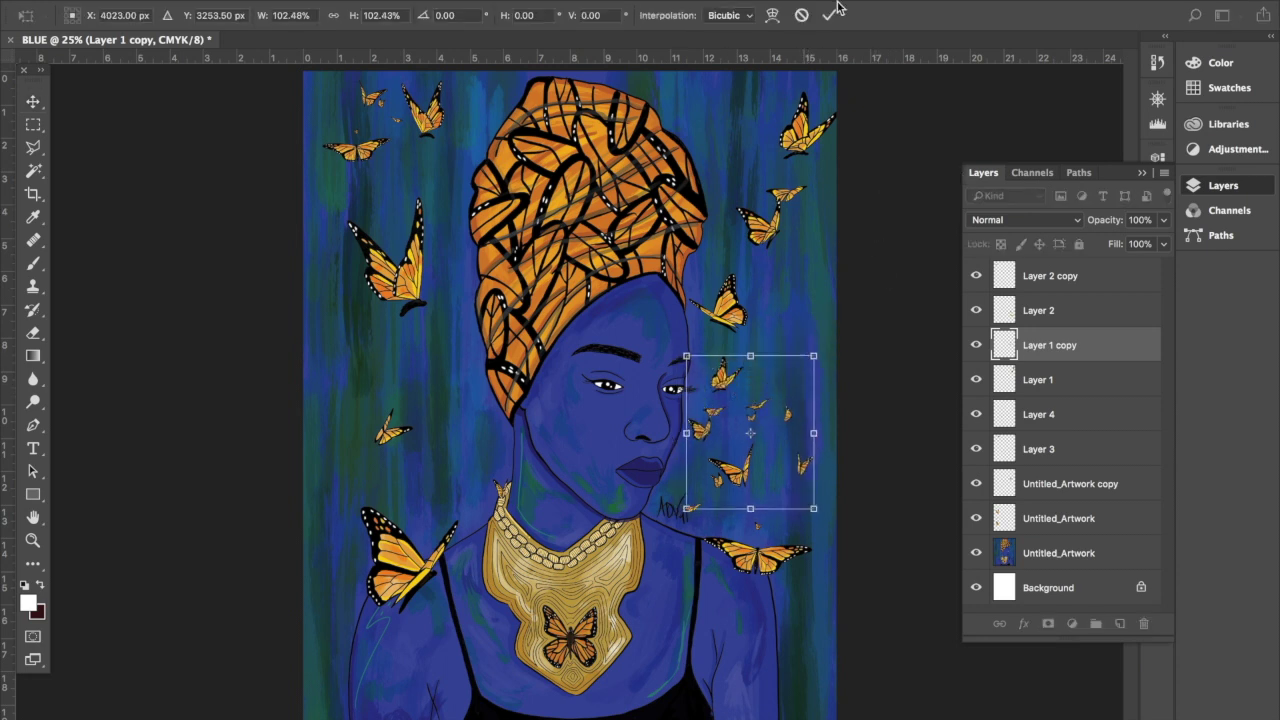
key(Return)
Add a copy rotated 90° and scaled ~91.5% left of the headwrap, plus another at bottom left.
drag(765, 435, 432, 412)
key(ctrl+t)
right_click(421, 390)
click(470, 572)
key(Return)
mouse_move(341, 434)
mouse_down()
mouse_move(405, 510)
mouse_move(428, 344)
mouse_up()
key(ctrl+t)
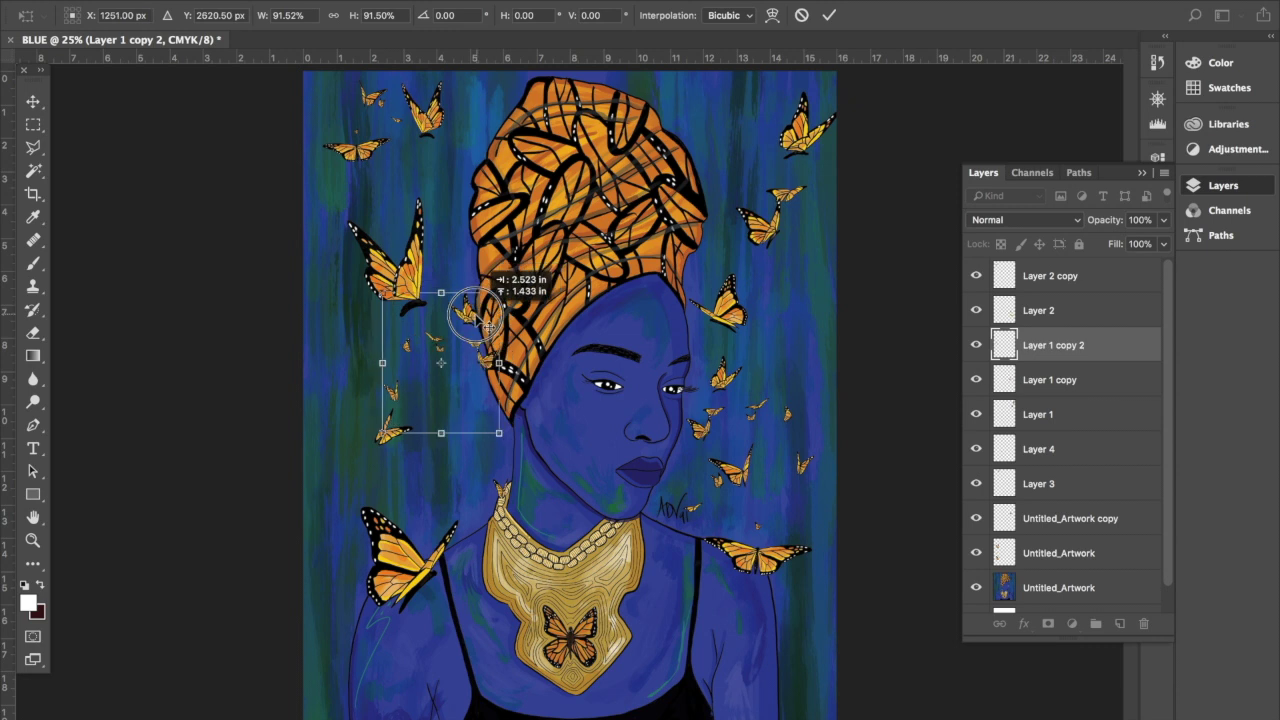
drag(428, 344, 488, 318)
key(Return)
mouse_move(511, 390)
mouse_down()
mouse_move(525, 705)
mouse_move(455, 698)
mouse_up()
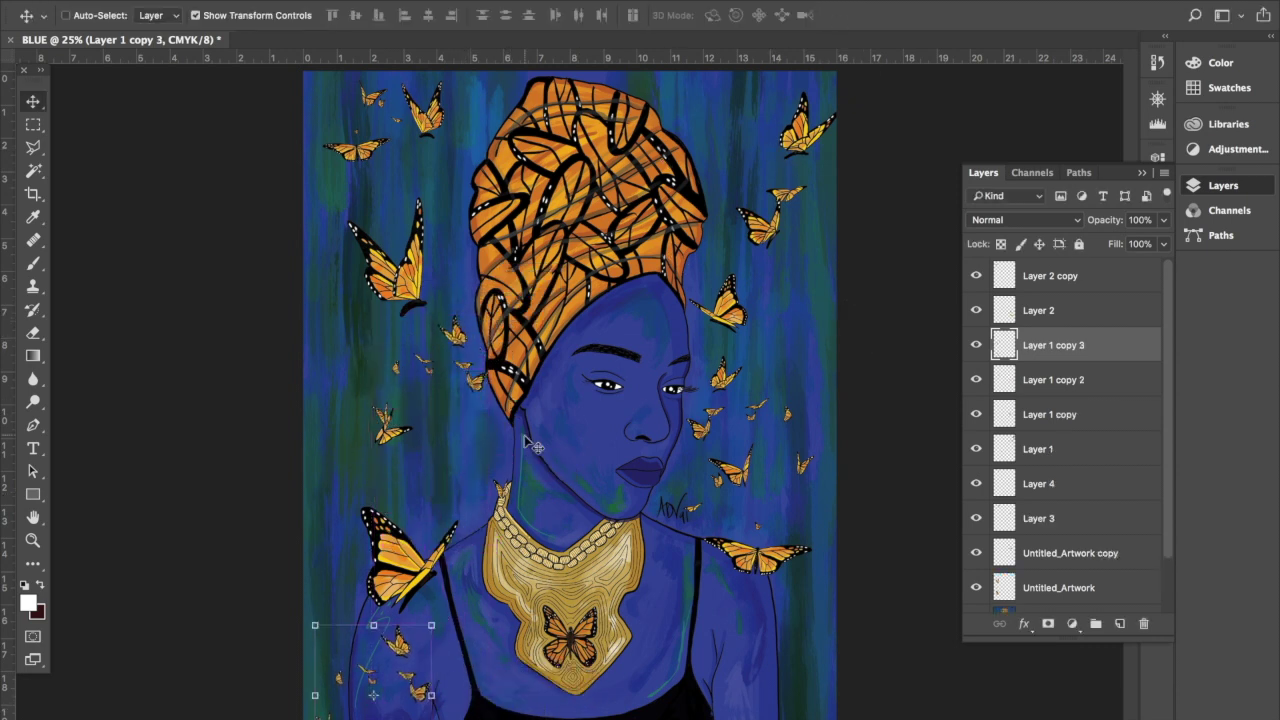
ctrl+click(383, 293)
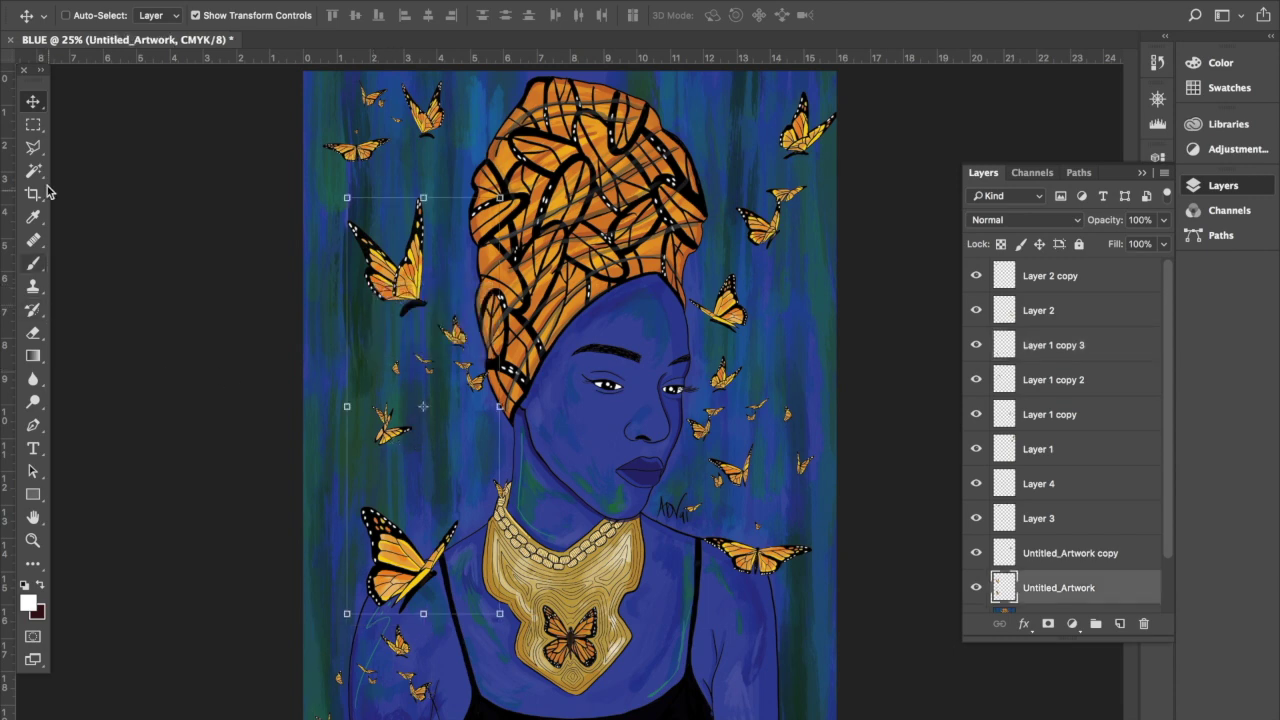
Cut the small left-side butterfly onto its own layer, Layer 5.
key(l)
click(351, 432)
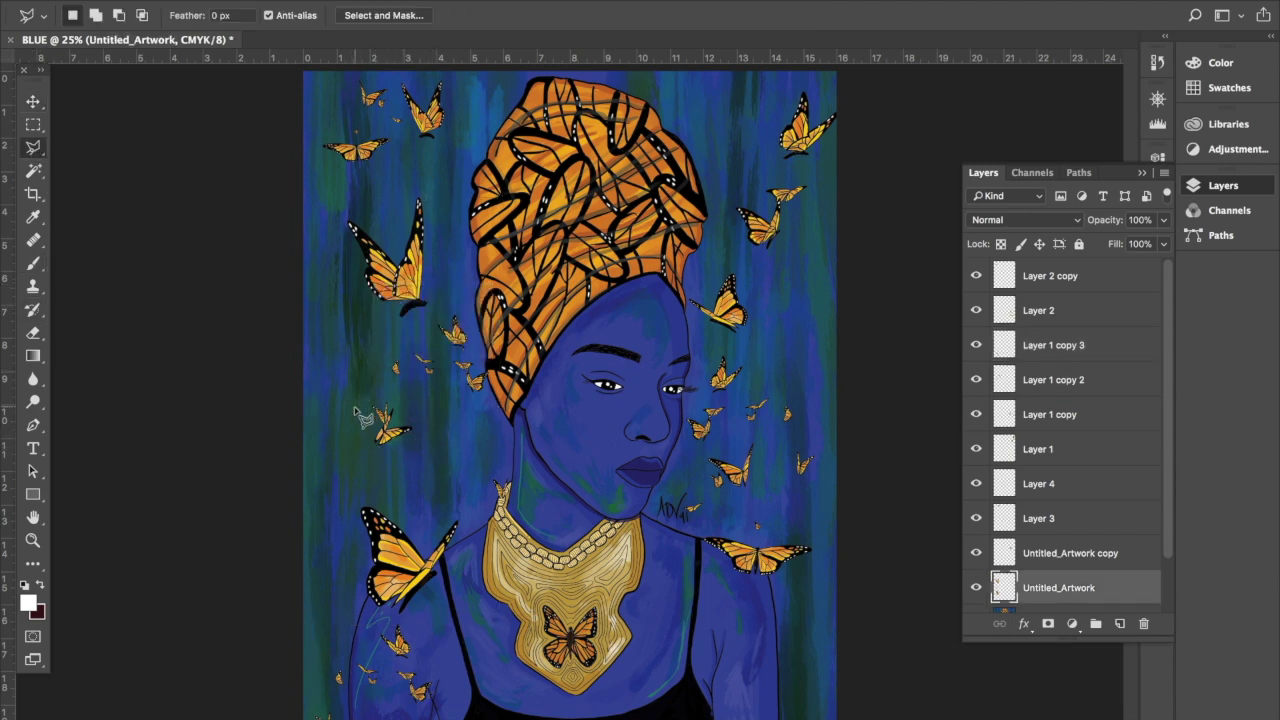
click(357, 412)
right_click(391, 423)
click(444, 559)
Rotate the butterfly about -55° and enlarge it to about 231%.
key(v)
drag(486, 443, 641, 84)
key(Return)
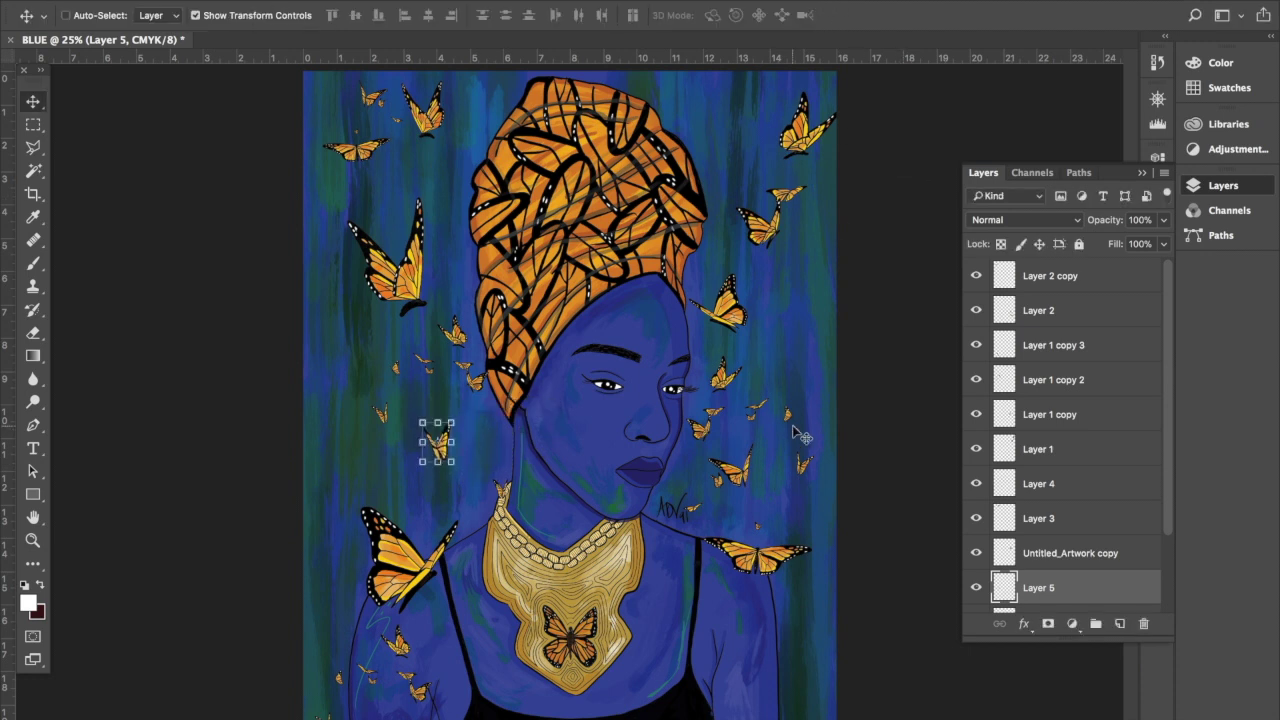
drag(453, 422, 497, 374)
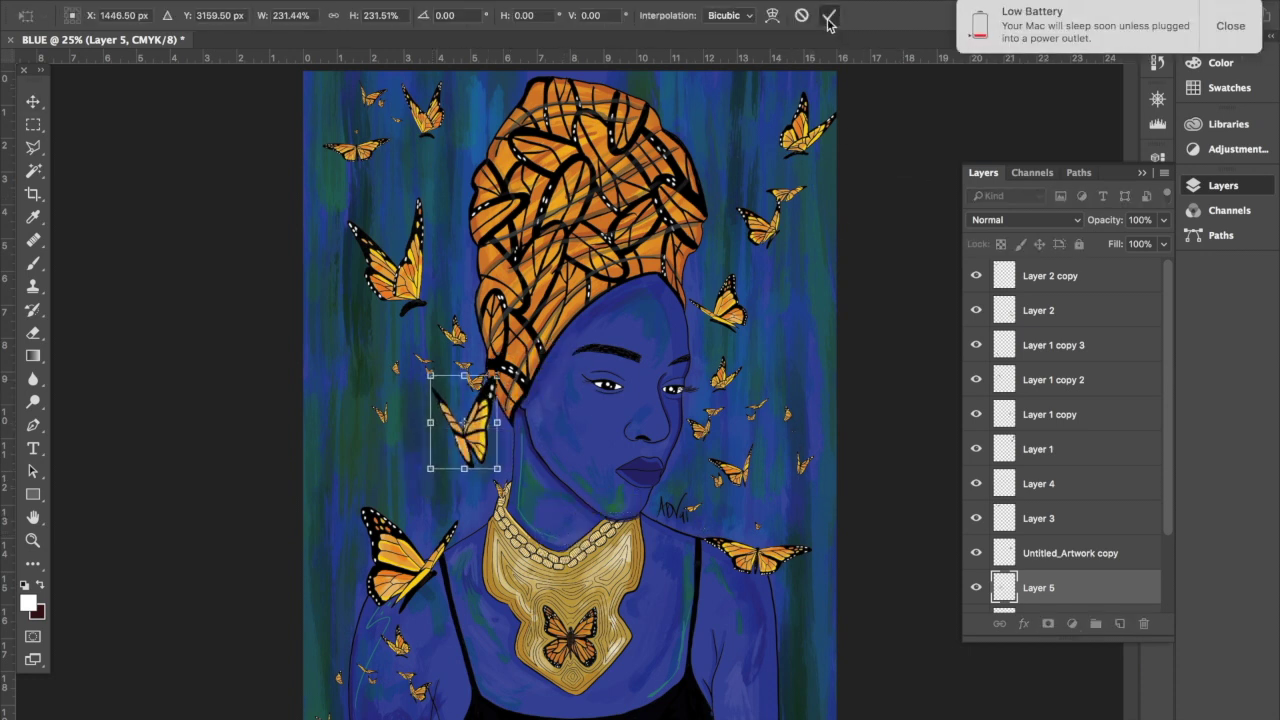
key(Return)
click(1240, 44)
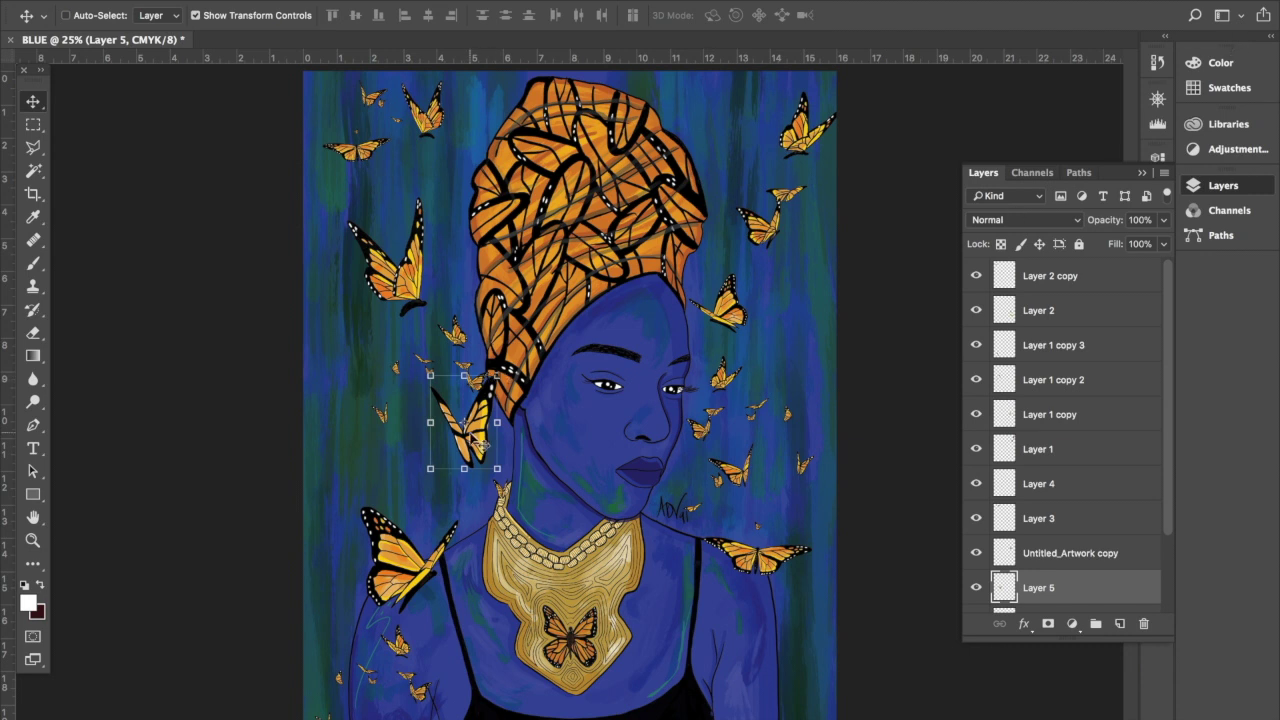
Move the butterfly right of the headwrap and select the butterfly layers.
drag(478, 444, 795, 335)
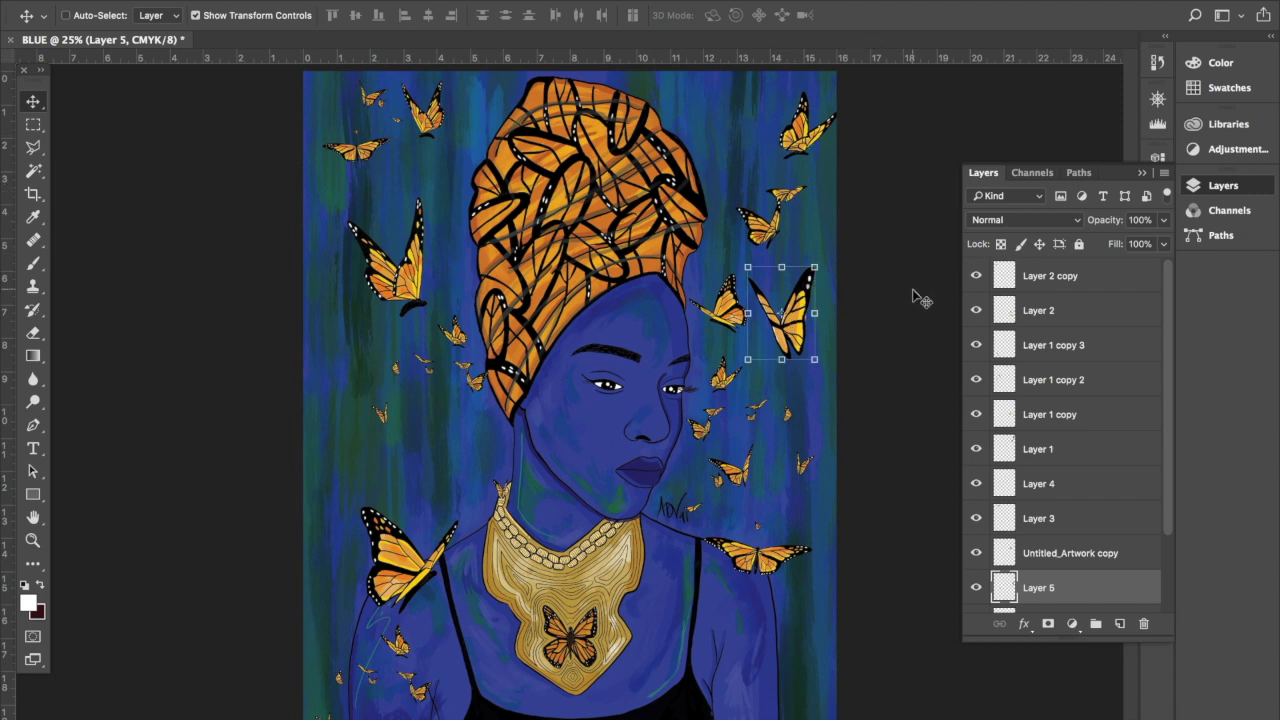
click(1100, 549)
scroll(1100, 540, down, 3)
click(1100, 526)
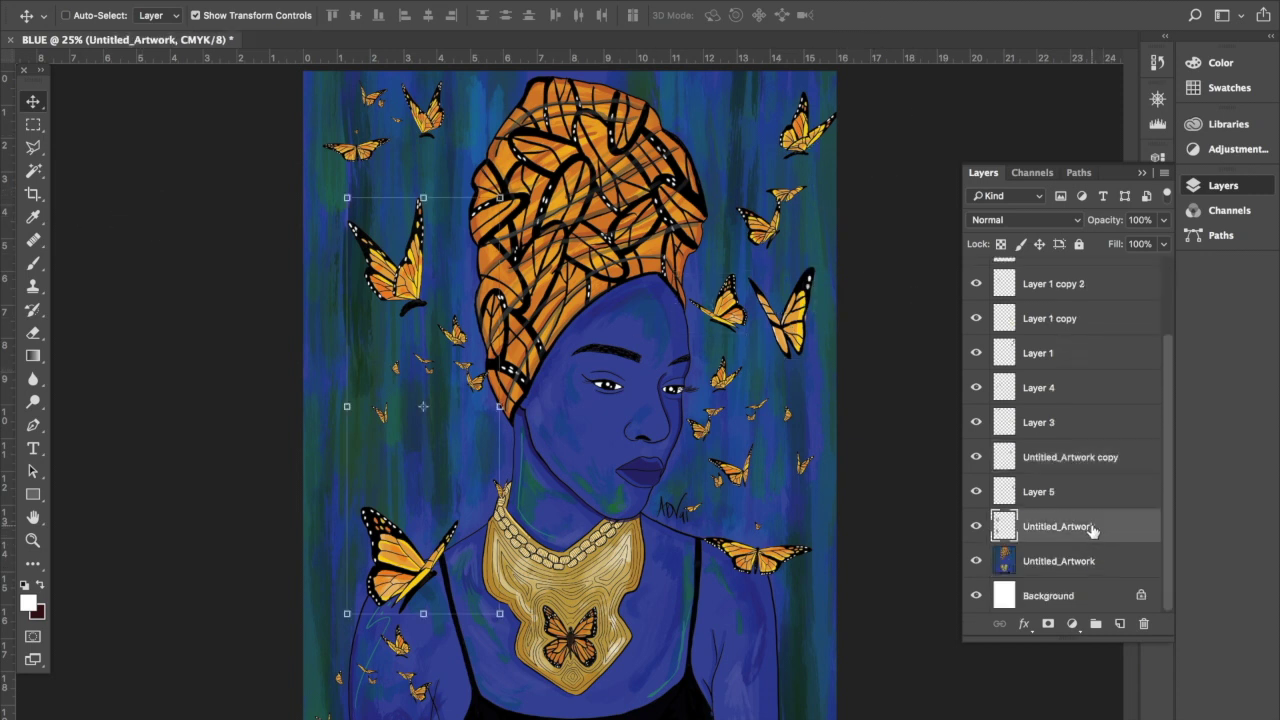
Group the butterfly layers as 'butterflies' and add an empty Layer 6 above it.
scroll(1090, 400, up, 3)
shift+click(1080, 280)
key(ctrl+g)
text(butterflies)
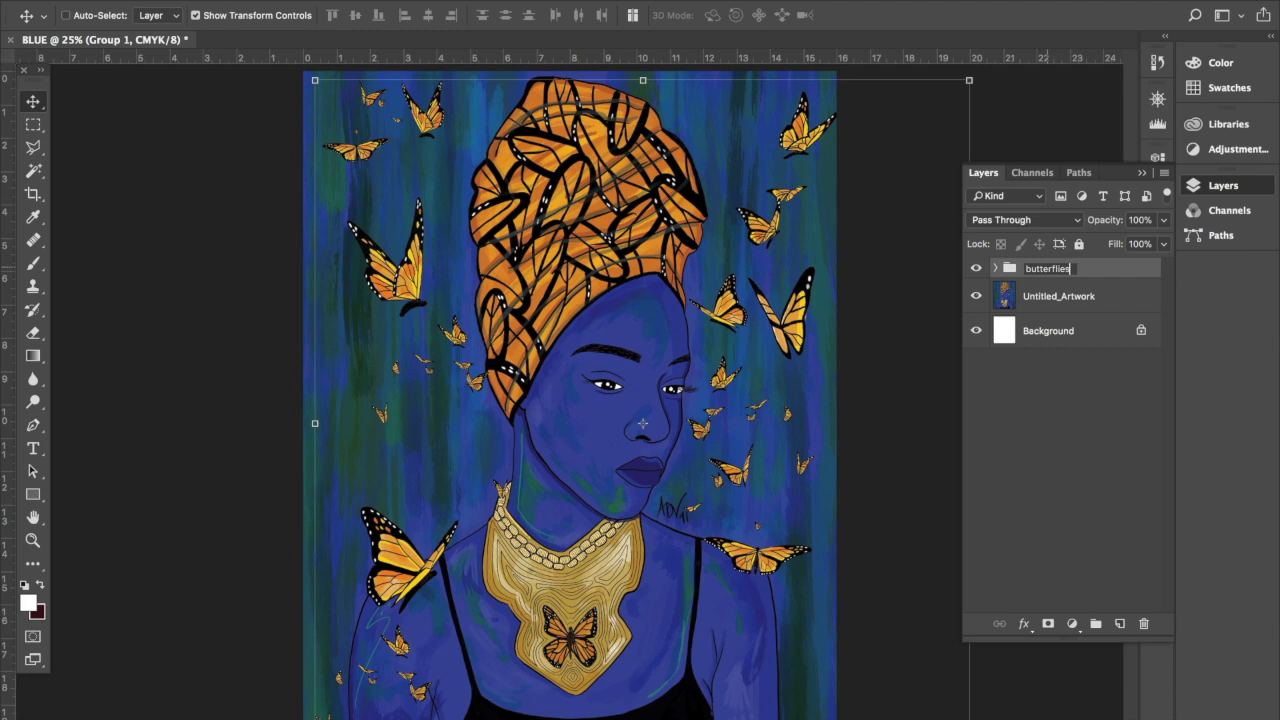
click(1058, 425)
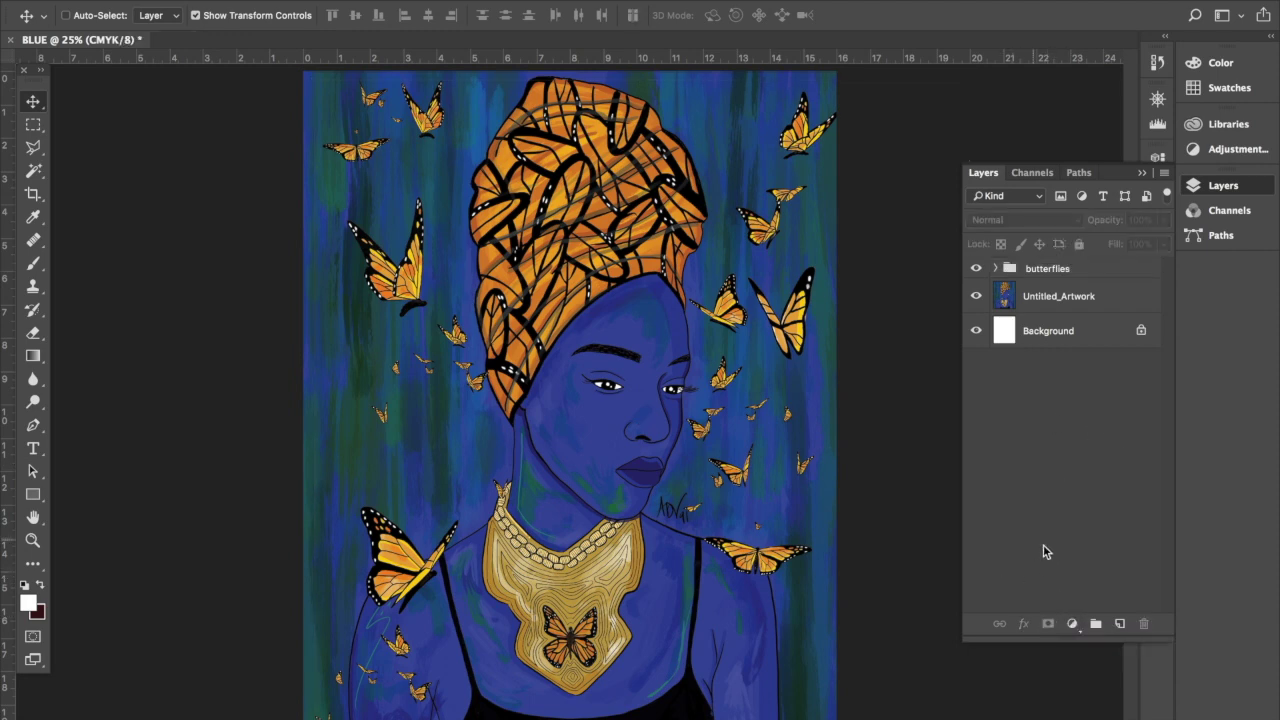
click(1120, 623)
Sample orange from a butterfly as the foreground colour.
click(28, 603)
drag(611, 320, 834, 297)
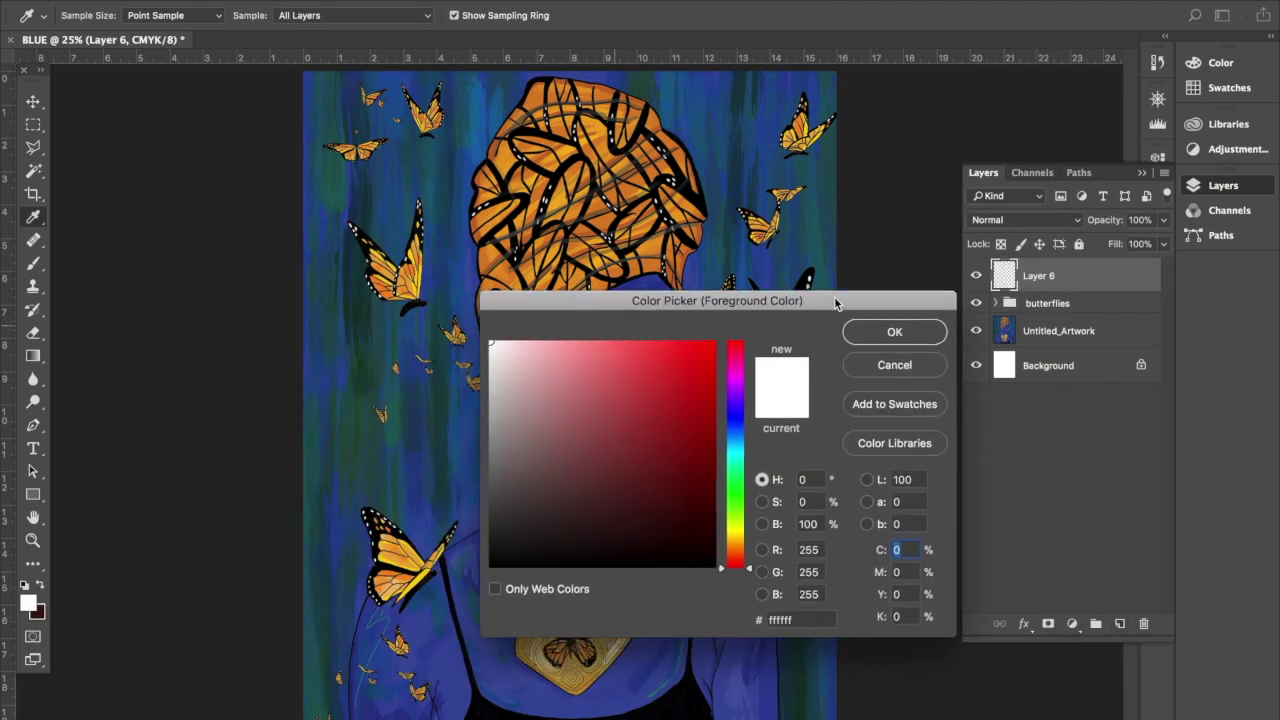
click(396, 557)
click(895, 335)
key(v)
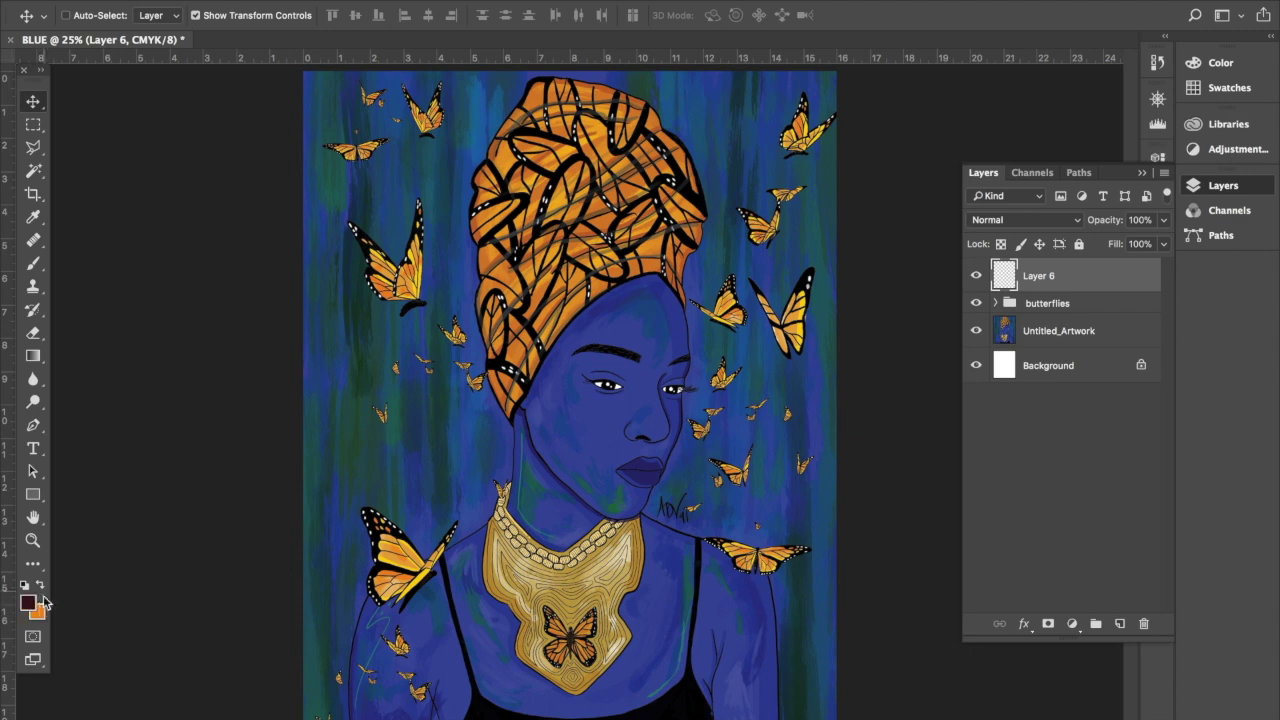
Adjust the foreground colour to a deep dark red in the Color Picker.
click(28, 603)
click(694, 414)
drag(729, 544, 729, 567)
click(708, 375)
click(705, 455)
click(709, 411)
click(894, 332)
Duplicate the Layer 2 copy butterfly lower down and enlarge the copy to 140%.
right_click(378, 170)
click(390, 158)
mouse_move(395, 166)
mouse_down()
mouse_move(365, 490)
mouse_move(361, 479)
mouse_up()
key(ctrl+t)
mouse_move(375, 417)
mouse_down()
mouse_move(412, 378)
mouse_move(355, 455)
mouse_up()
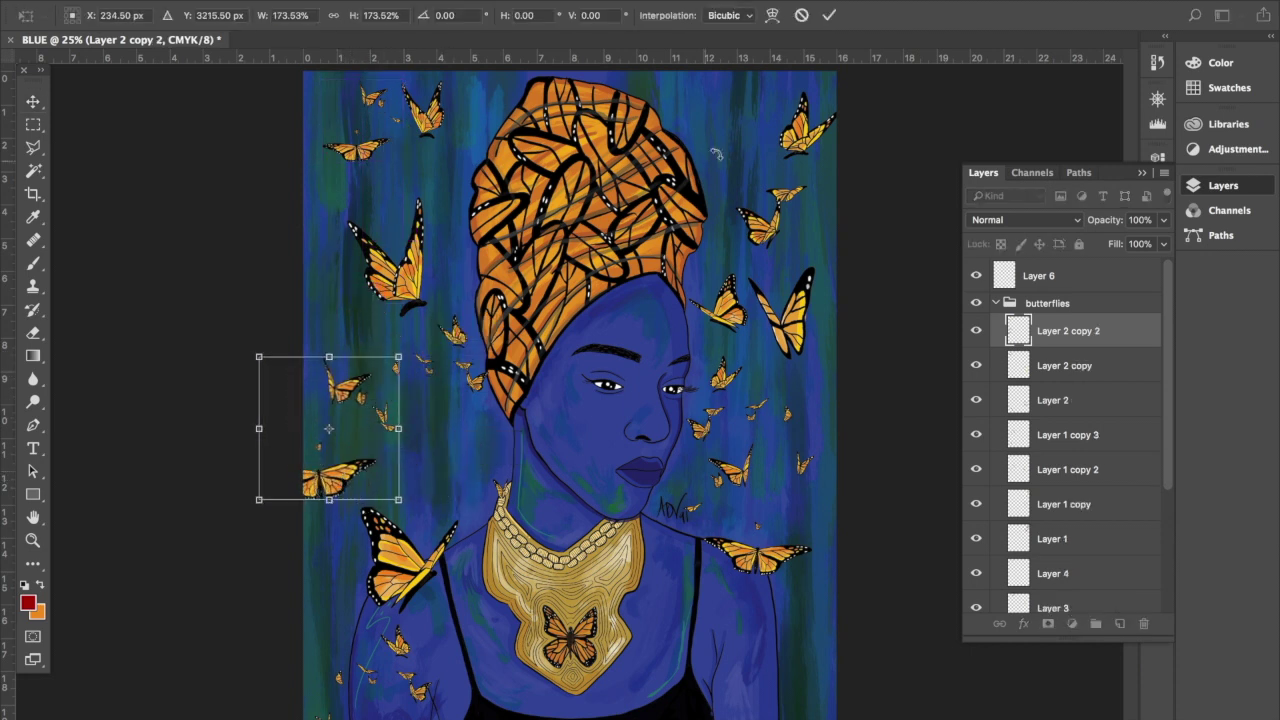
key(Return)
drag(462, 474, 459, 485)
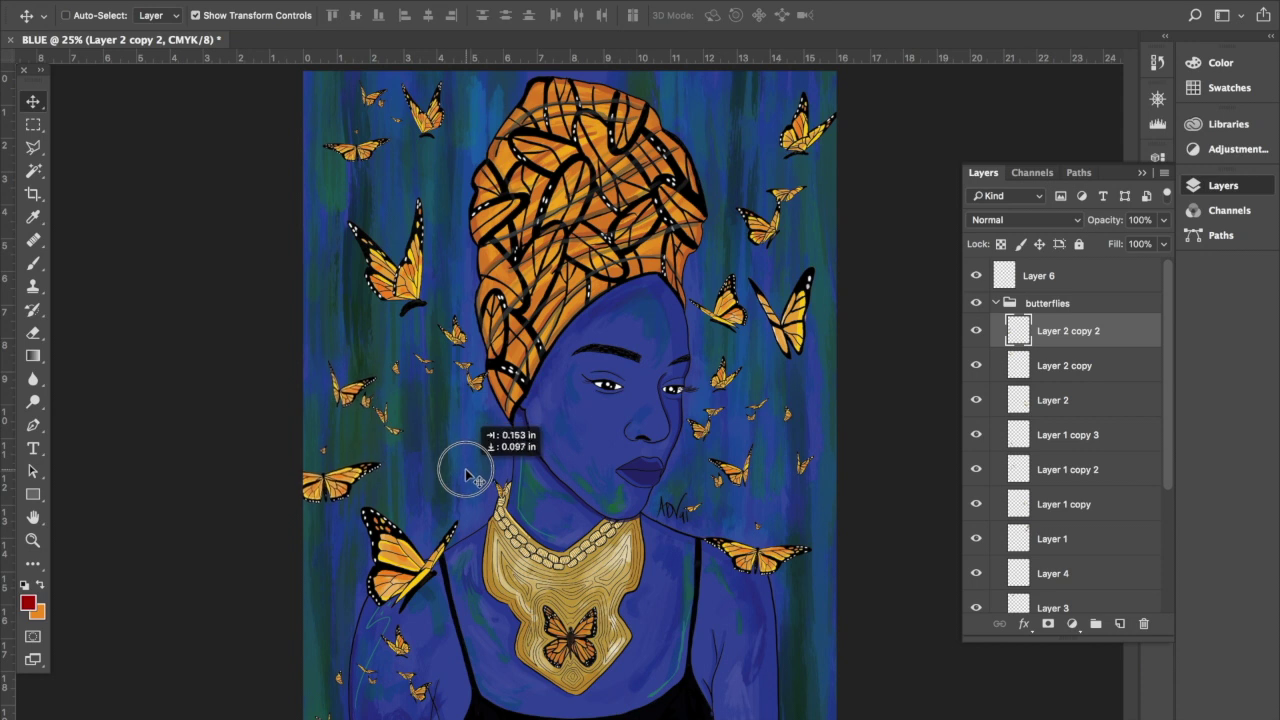
Reposition the Layer 1 copy 2 and Layer 2 copy 2 butterflies, then collapse the butterflies group.
ctrl+click(466, 449)
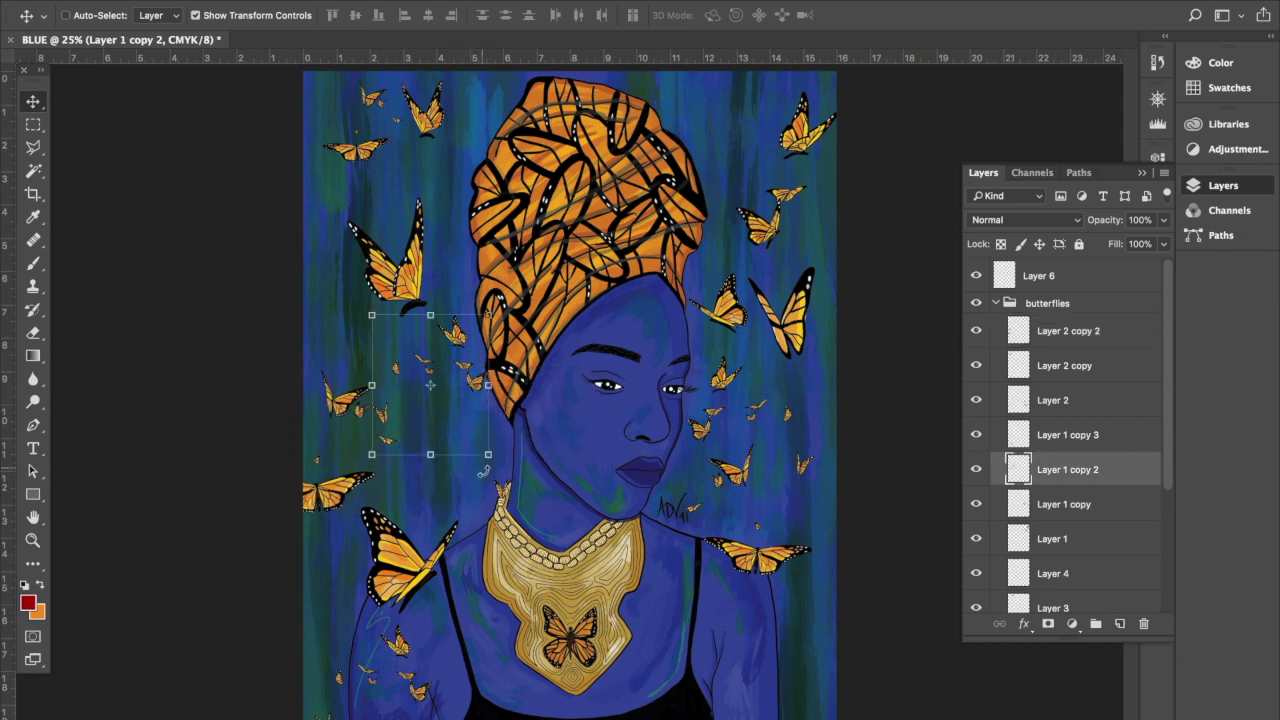
drag(466, 449, 470, 487)
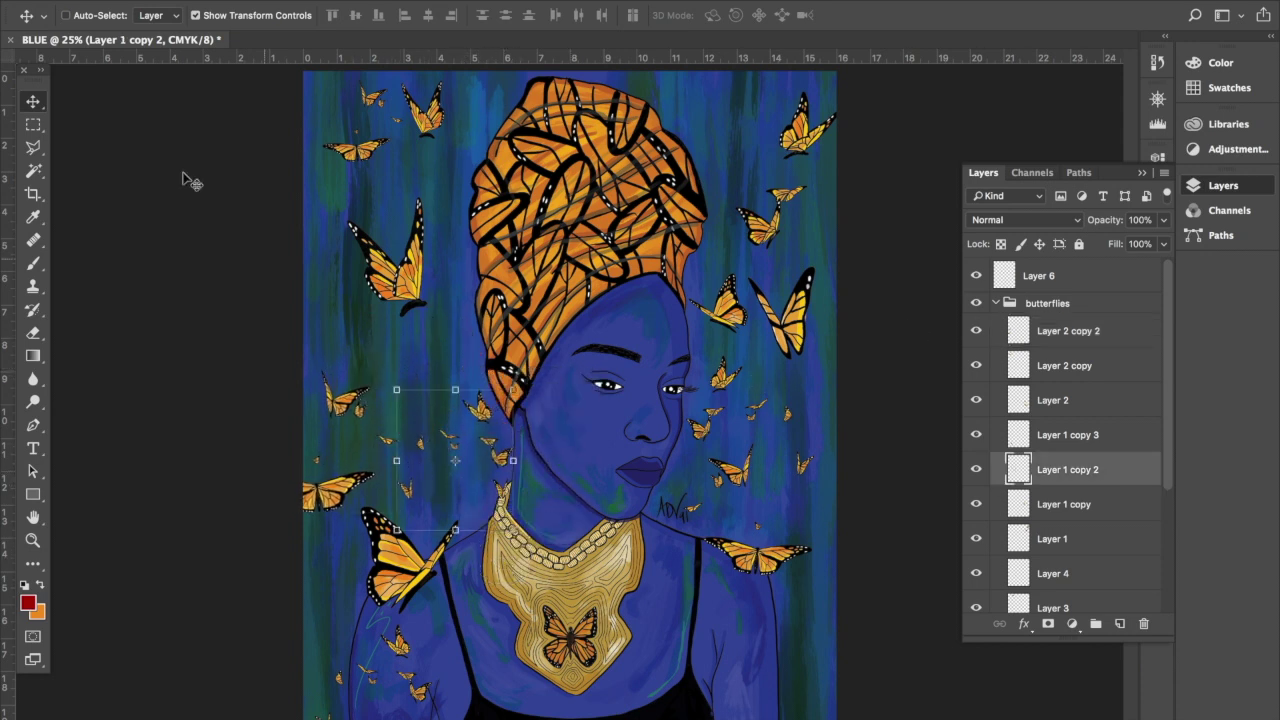
right_click(358, 413)
click(365, 411)
drag(357, 429, 357, 409)
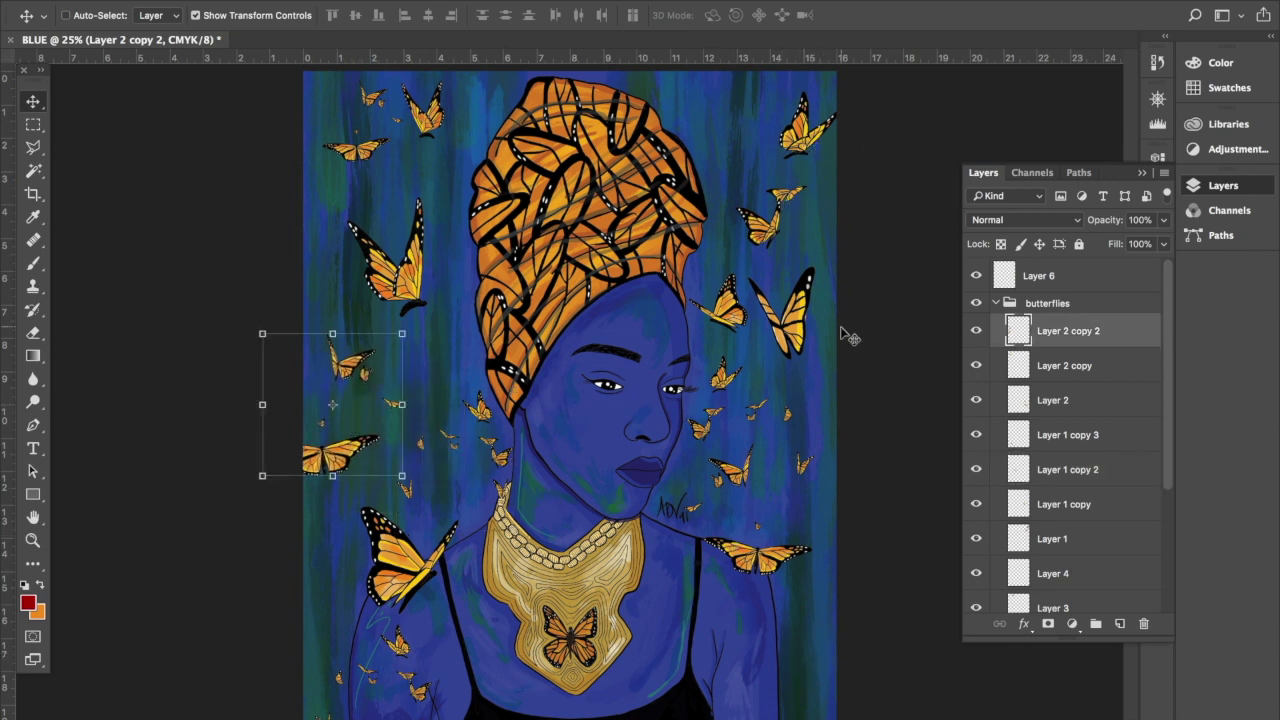
click(166, 480)
click(997, 303)
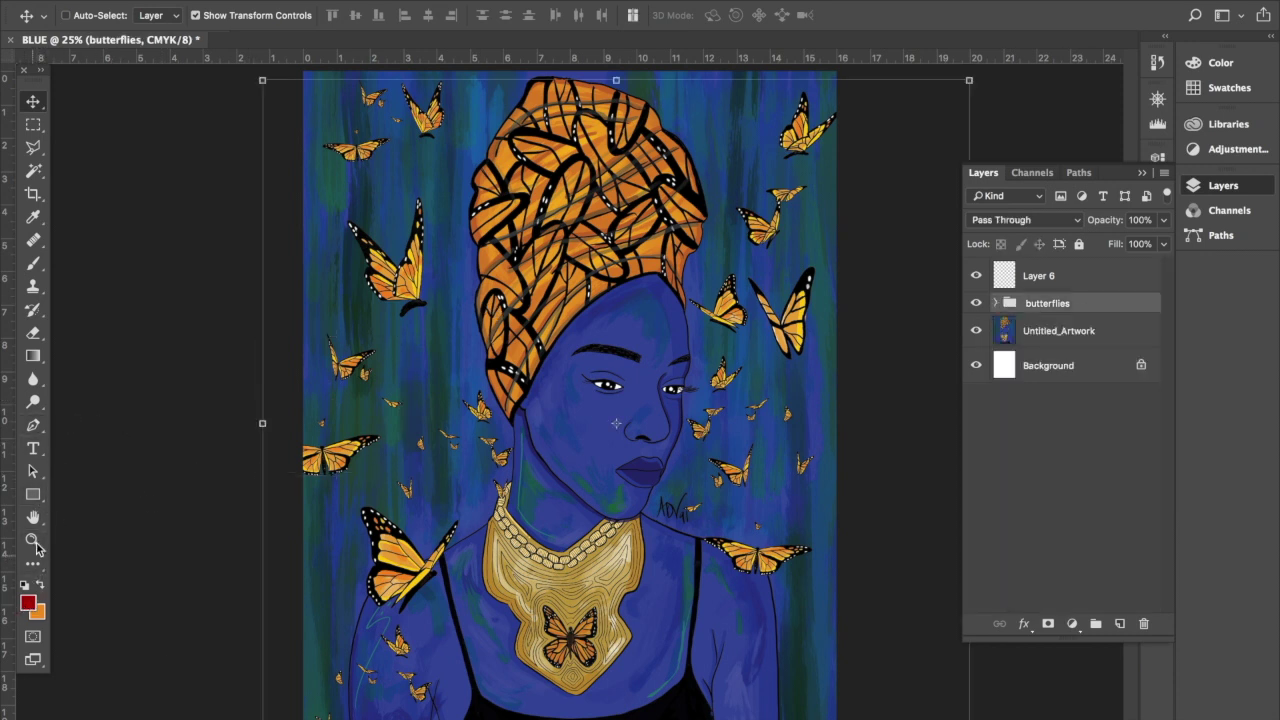
Select the Hard Round brush from the General Brushes folder.
key(b)
click(92, 15)
click(93, 17)
click(93, 18)
click(105, 190)
click(92, 252)
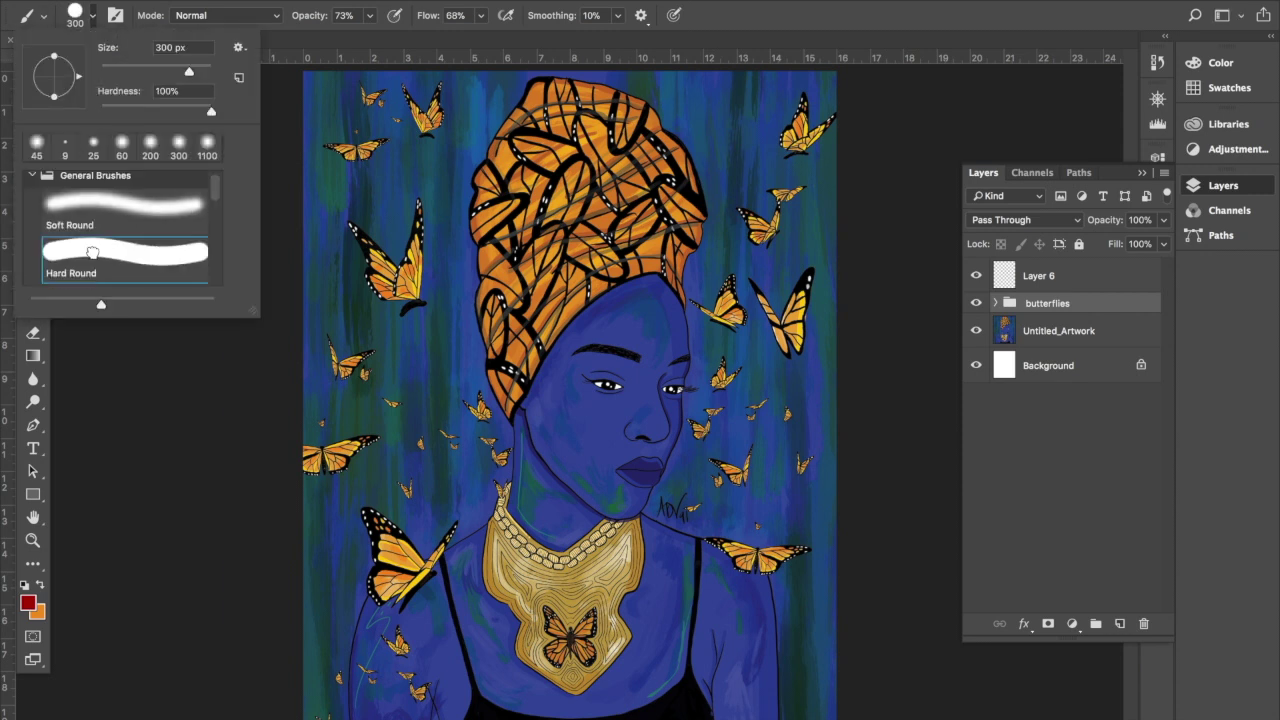
drag(190, 78, 149, 78)
drag(214, 190, 215, 224)
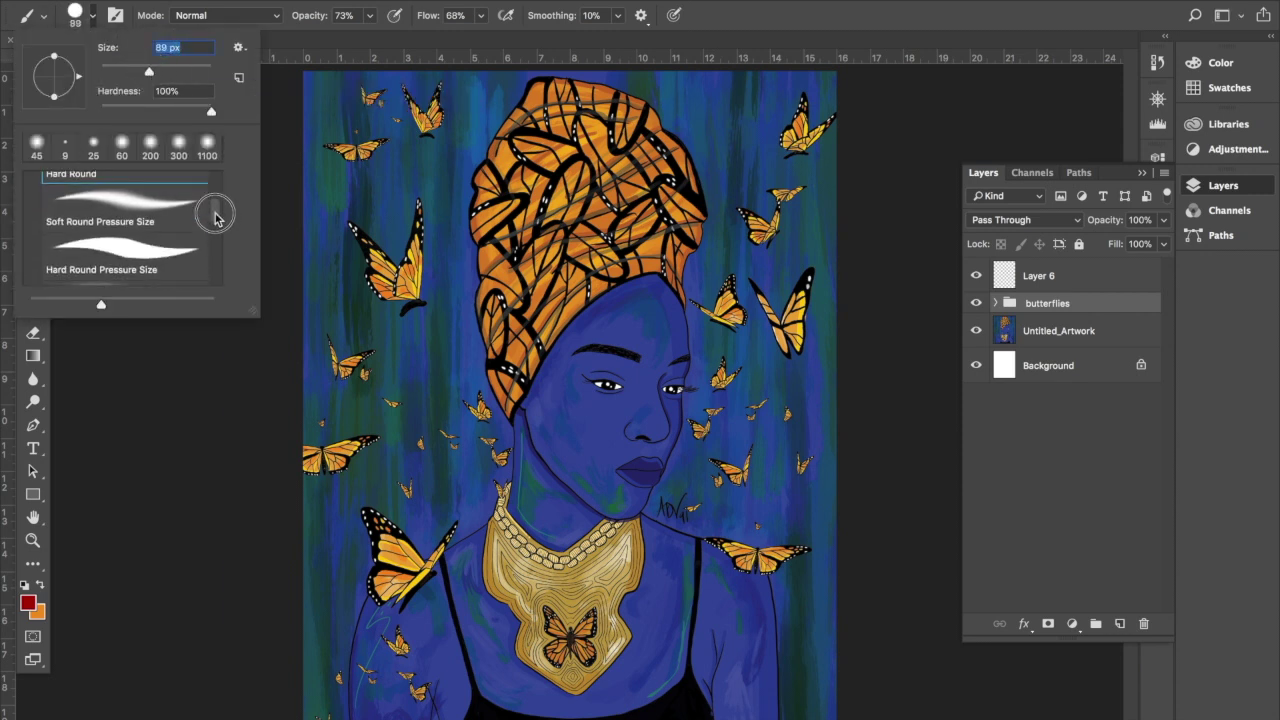
Make Layer 6 the painting layer, set the brush to 51 px, and begin a pen path at the top.
click(676, 310)
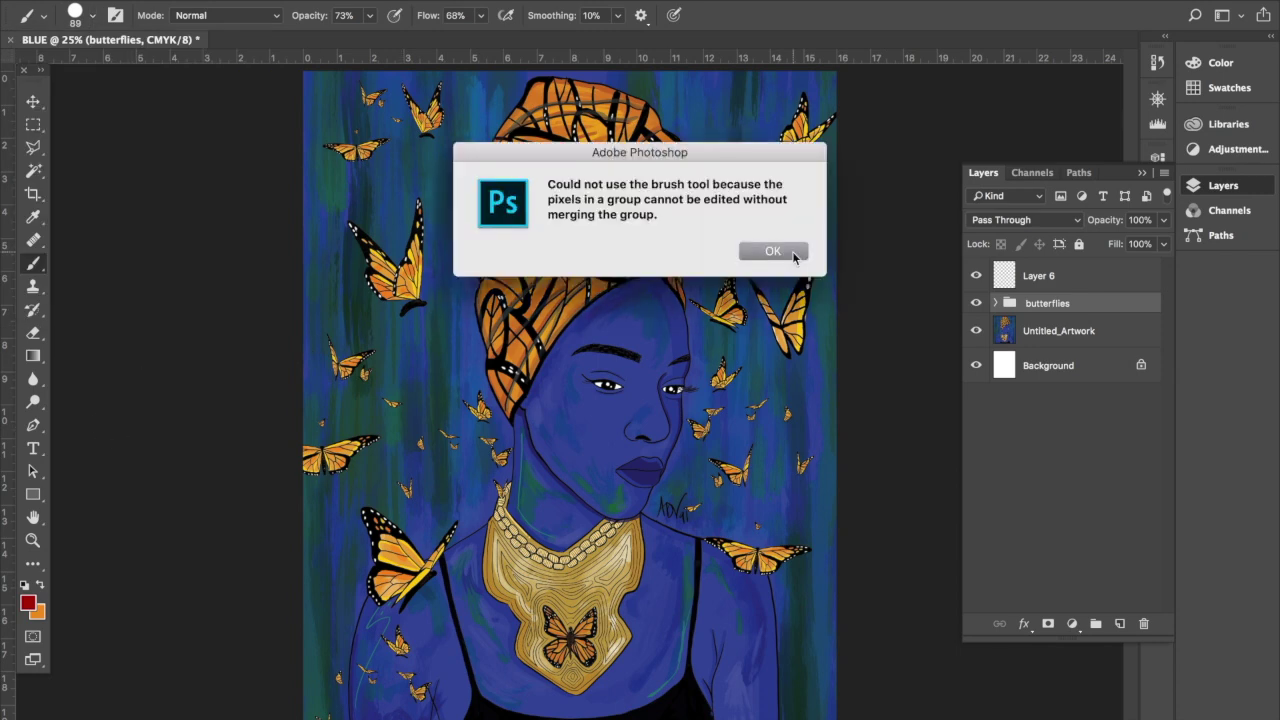
key(Return)
click(1060, 278)
click(92, 15)
drag(149, 68, 127, 75)
key(Return)
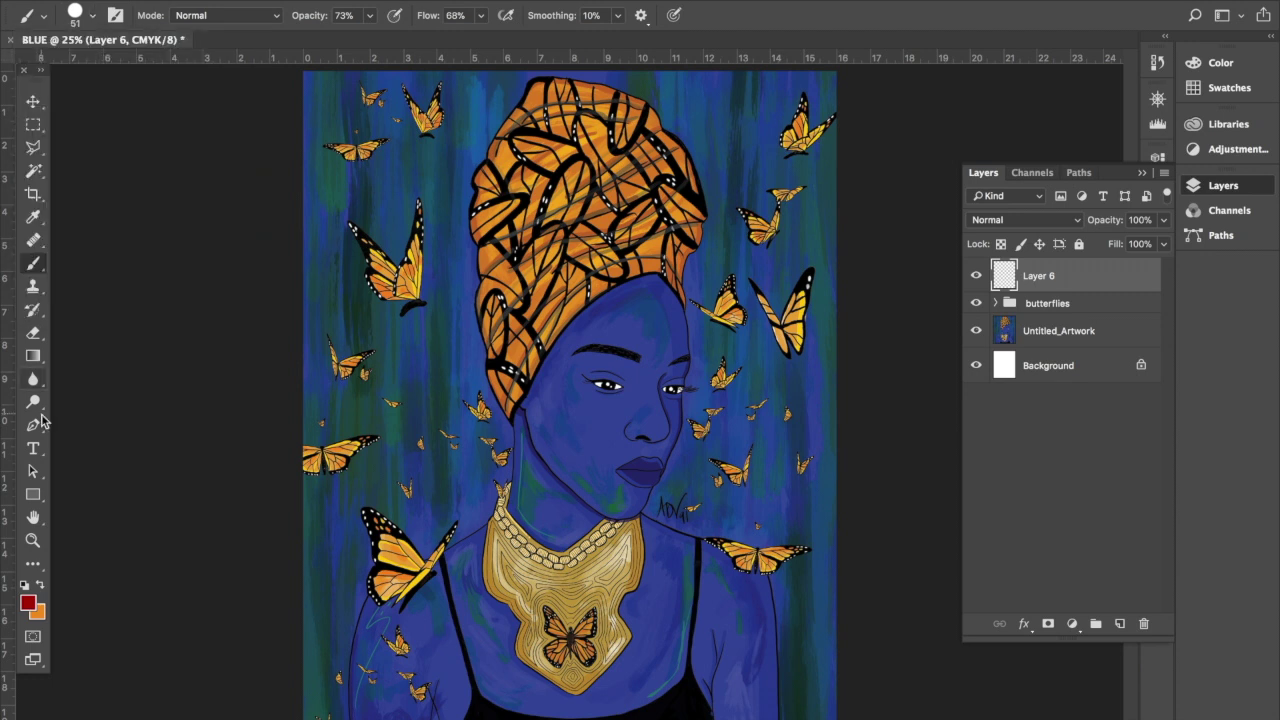
click(33, 425)
click(386, 87)
Draw a zigzag path from top-left to bottom-right and stroke it with the red brush.
drag(751, 255, 710, 297)
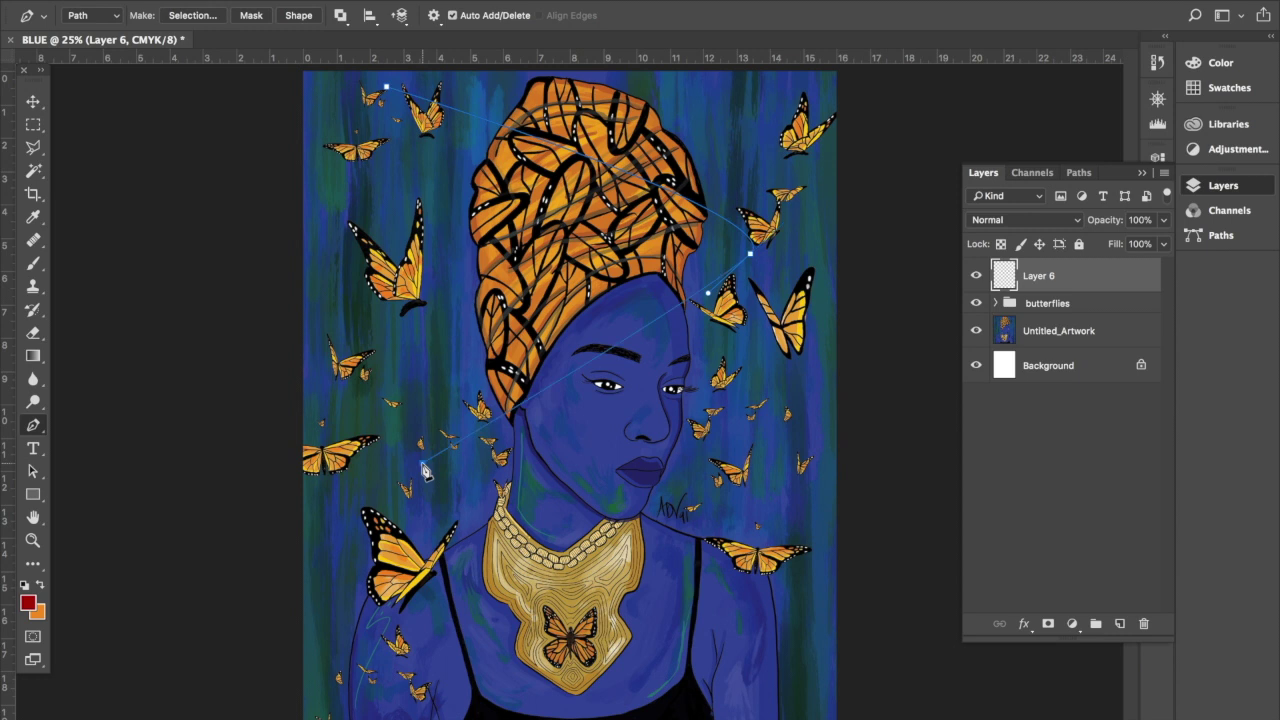
click(380, 496)
mouse_move(815, 700)
mouse_down()
mouse_move(797, 713)
mouse_move(845, 692)
mouse_up()
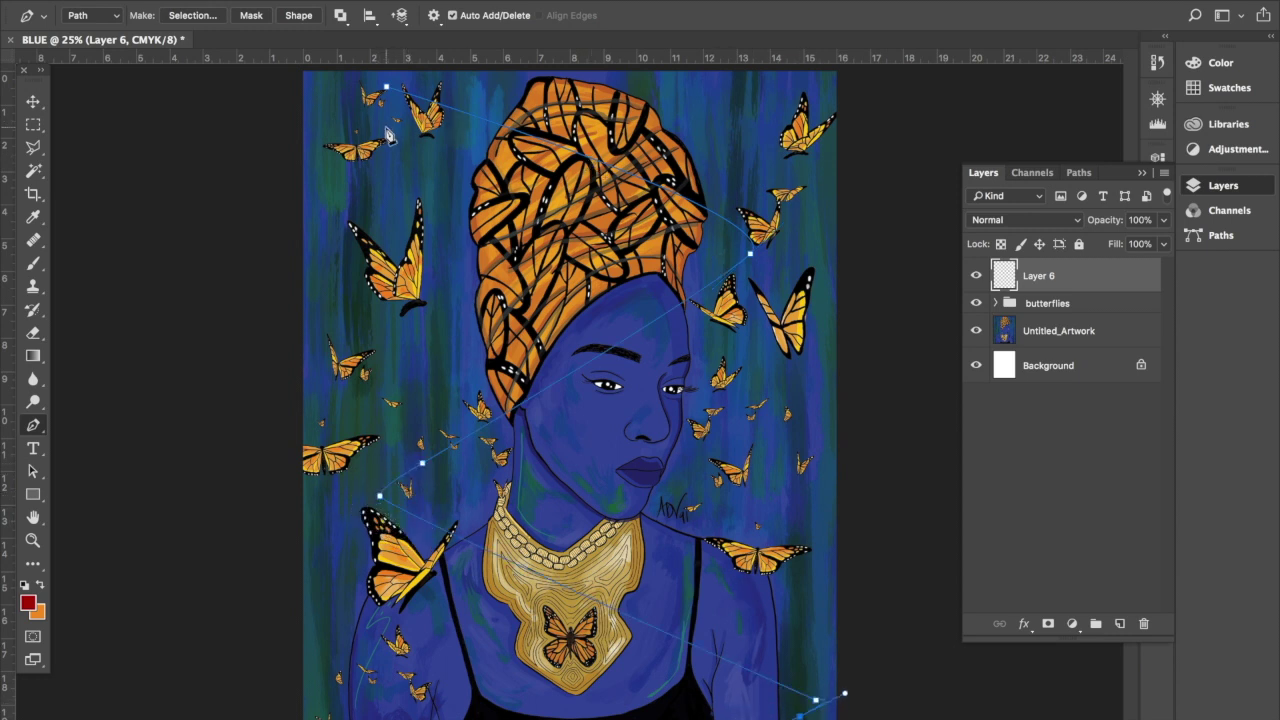
right_click(450, 102)
click(493, 250)
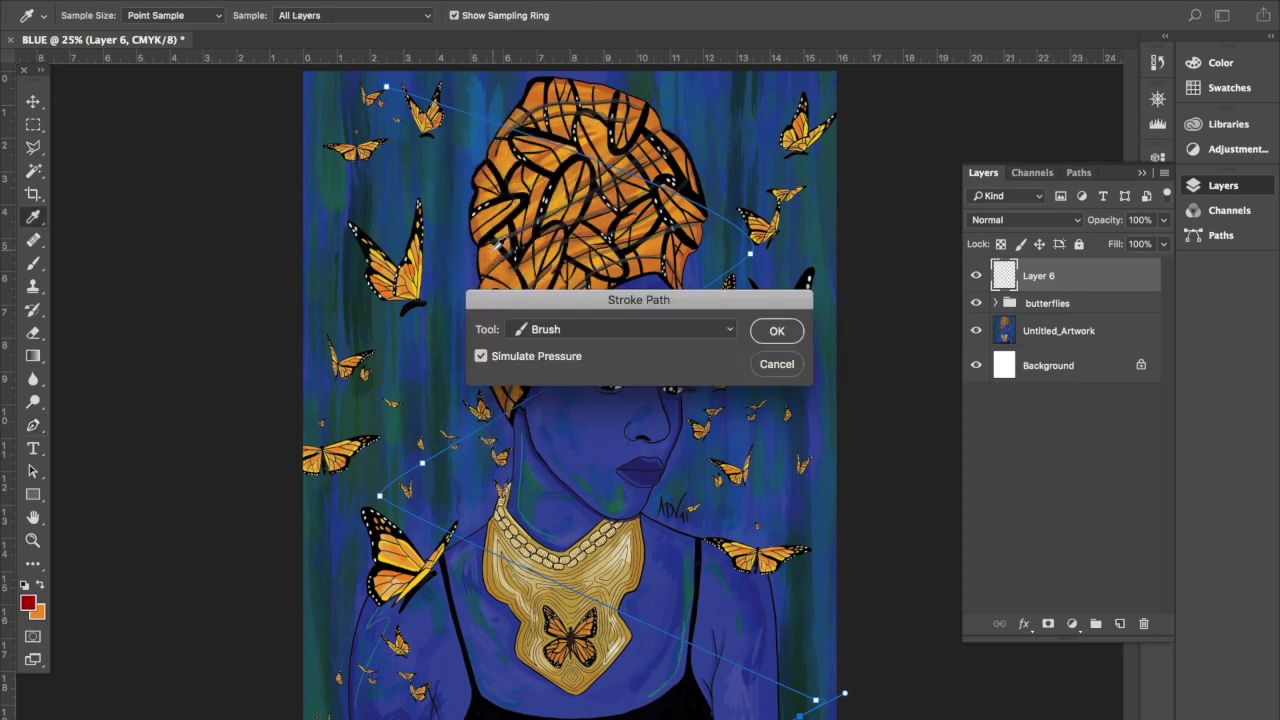
click(775, 332)
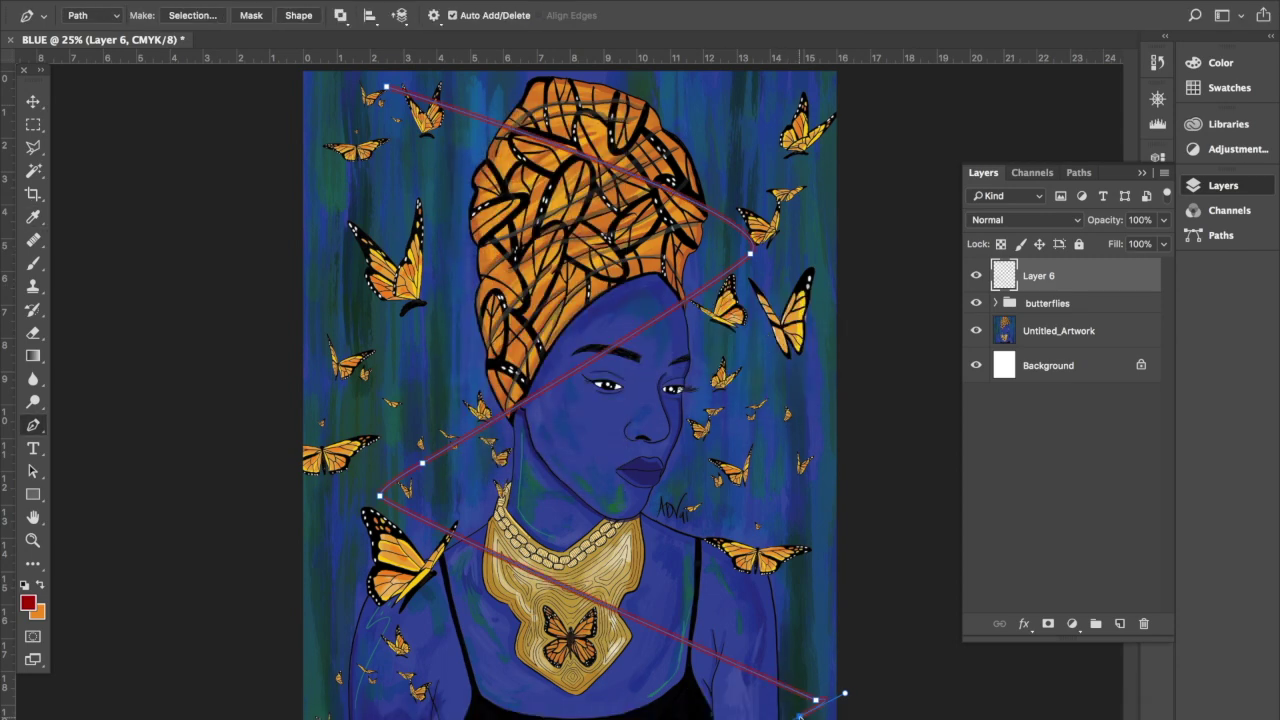
Redraw the path's final curve to the bottom right, restroke it in red, and add Layer 7.
drag(816, 700, 850, 712)
key(ctrl+z)
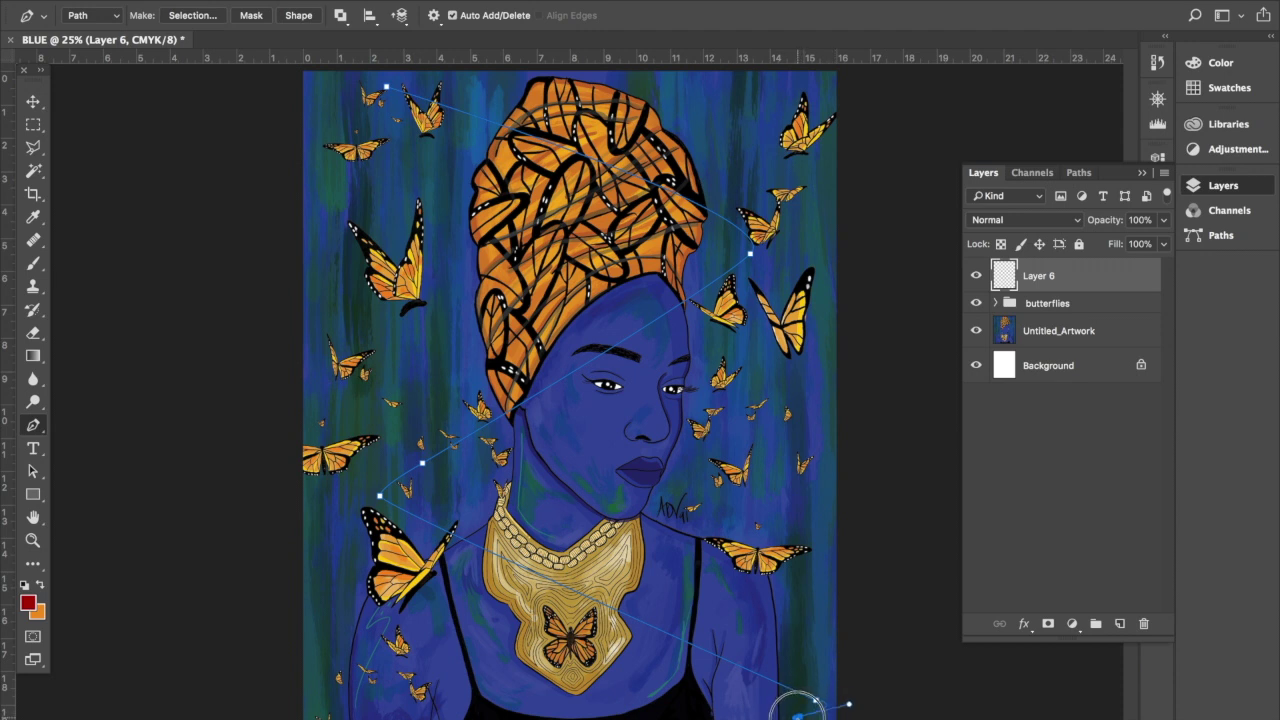
click(862, 704)
key(ctrl+z)
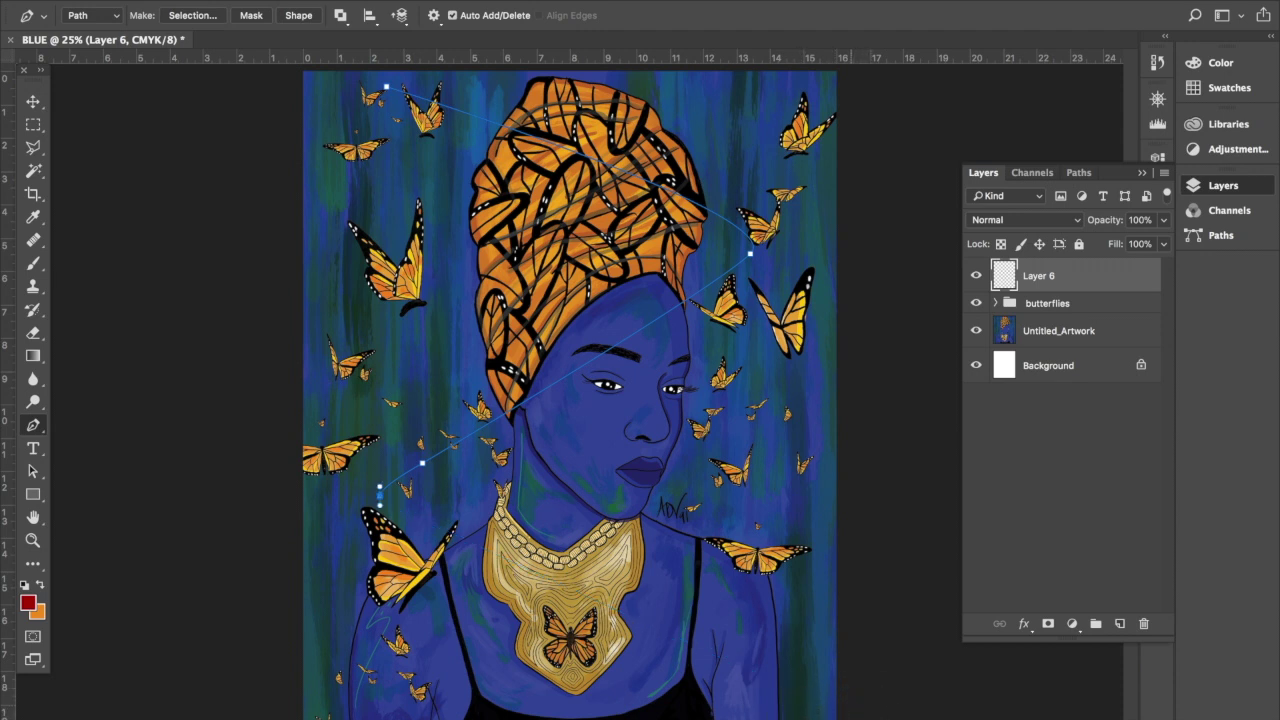
drag(805, 706, 737, 710)
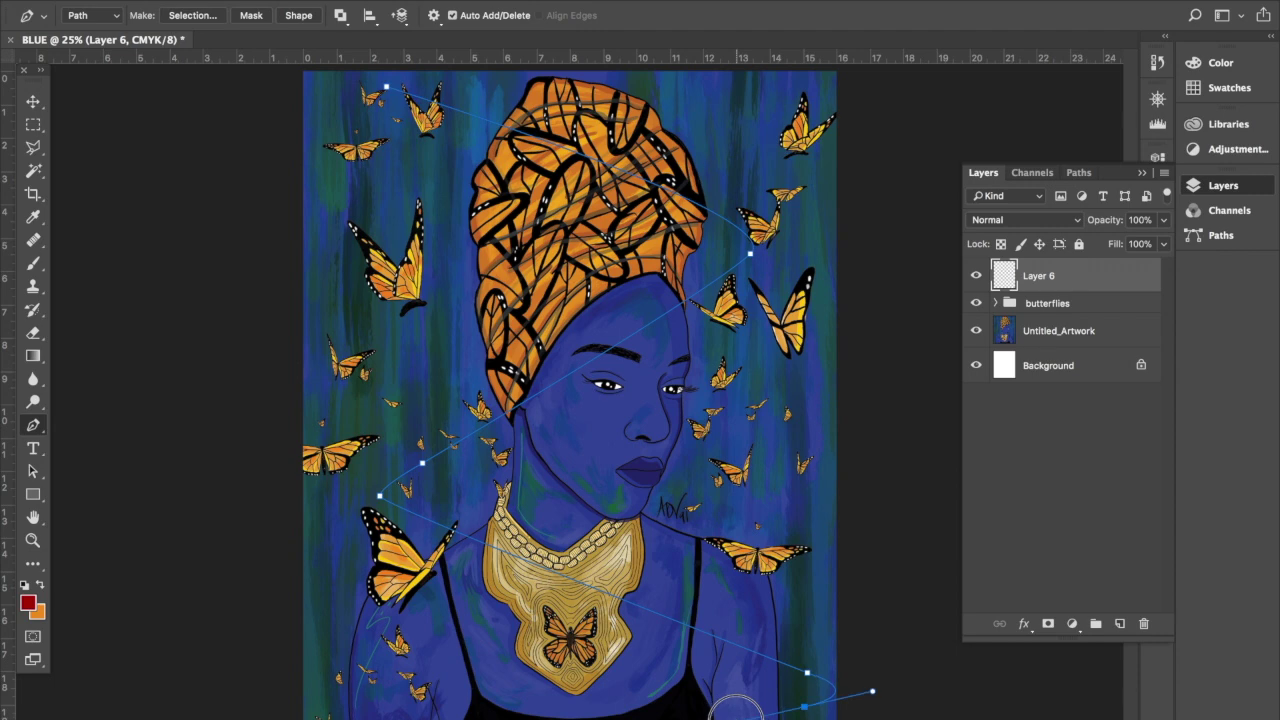
right_click(585, 362)
click(640, 505)
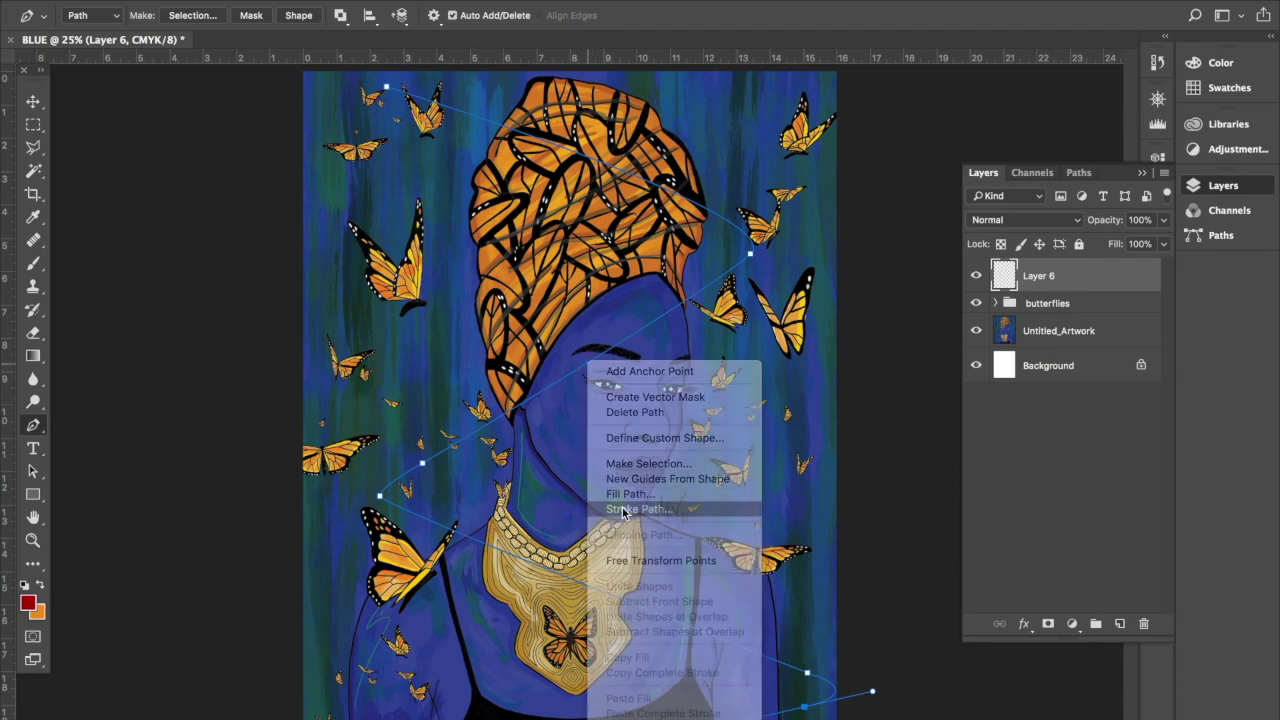
click(1120, 624)
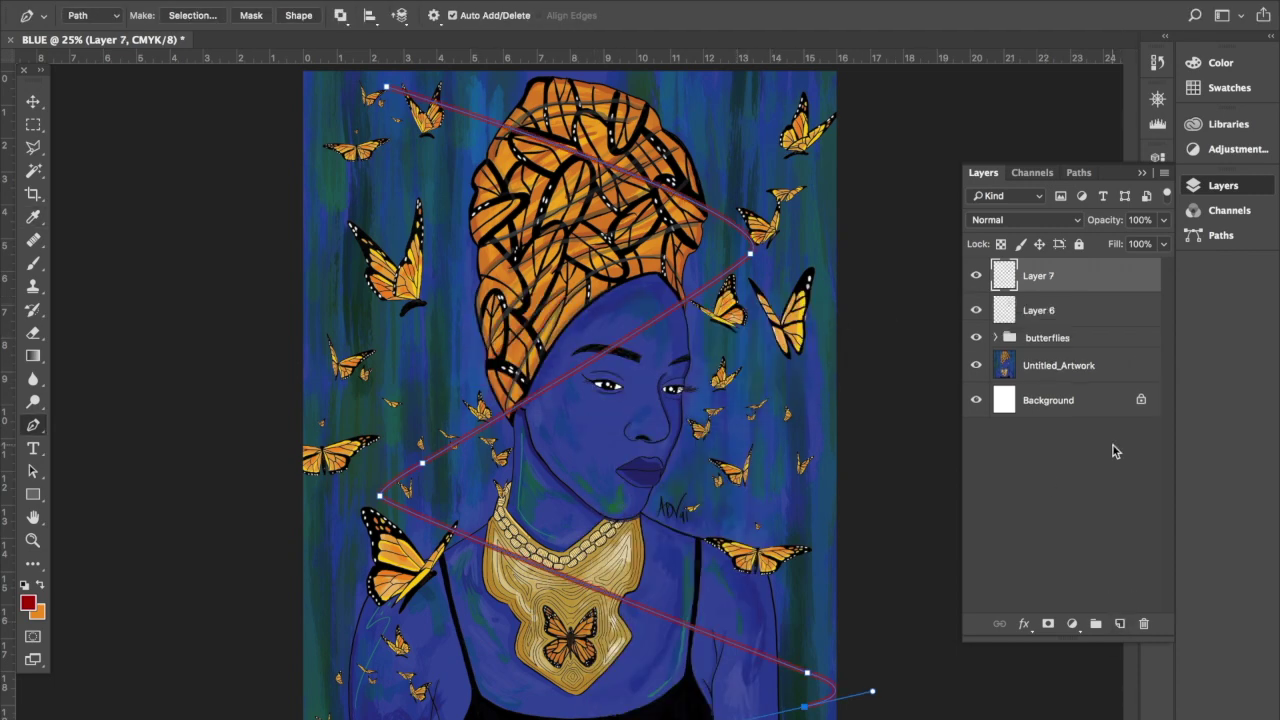
Make orange the foreground colour and choose a thinner, softer brush.
click(40, 588)
click(33, 263)
click(92, 15)
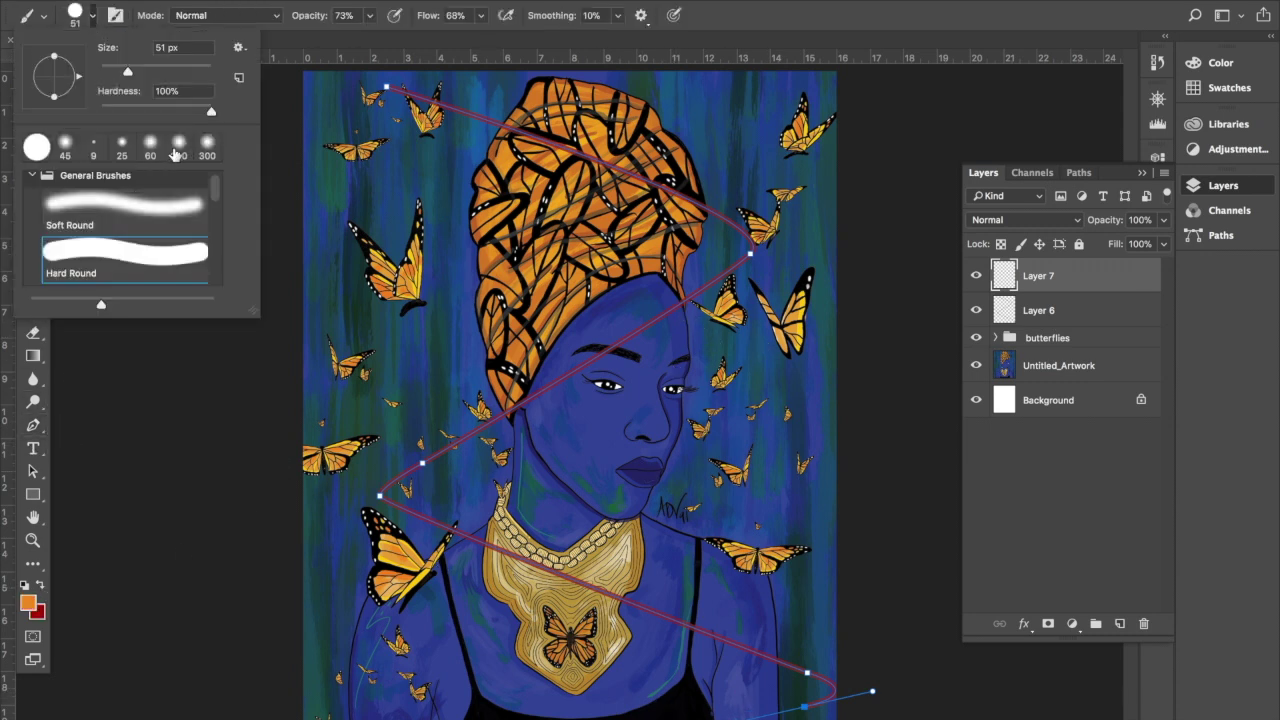
click(207, 147)
drag(189, 71, 195, 73)
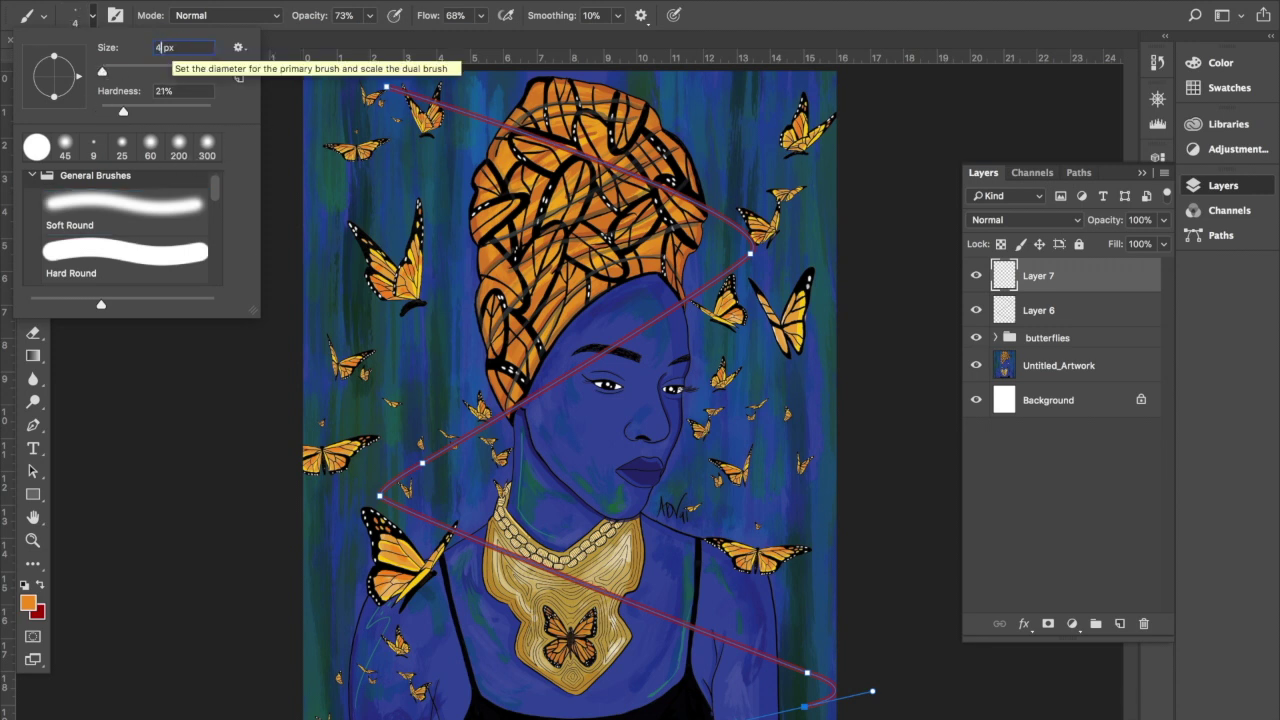
Stroke the path with the orange brush as a trial, then undo it.
click(33, 427)
right_click(514, 410)
click(553, 553)
click(730, 332)
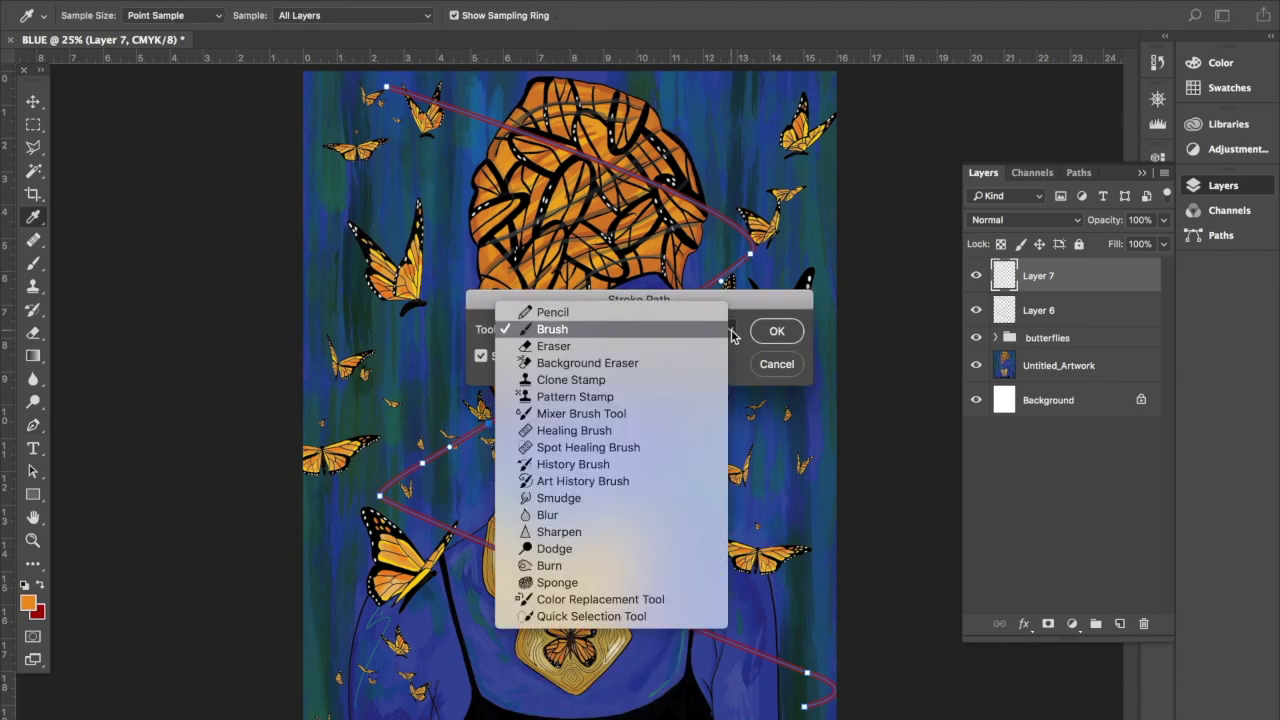
click(732, 333)
click(779, 332)
key(ctrl+z)
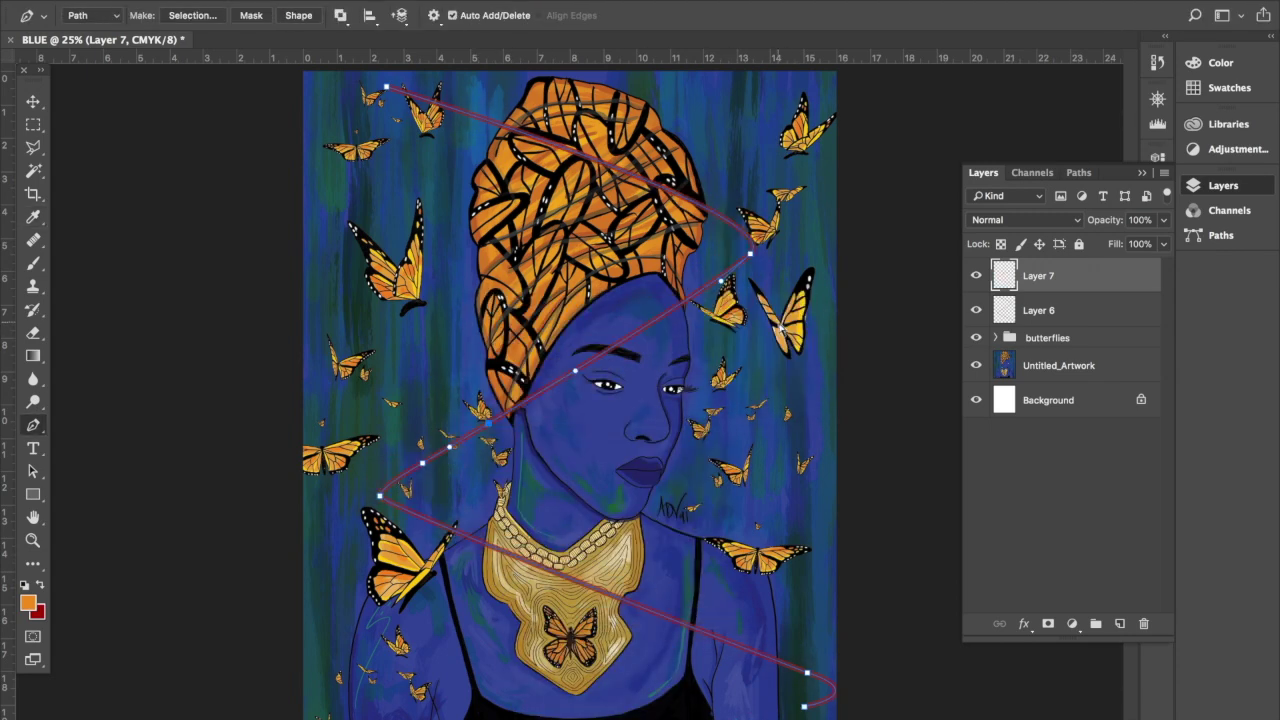
right_click(661, 316)
Delete the work path and Layer 7, then start repositioning and resizing the red zigzag.
click(731, 368)
key(Delete)
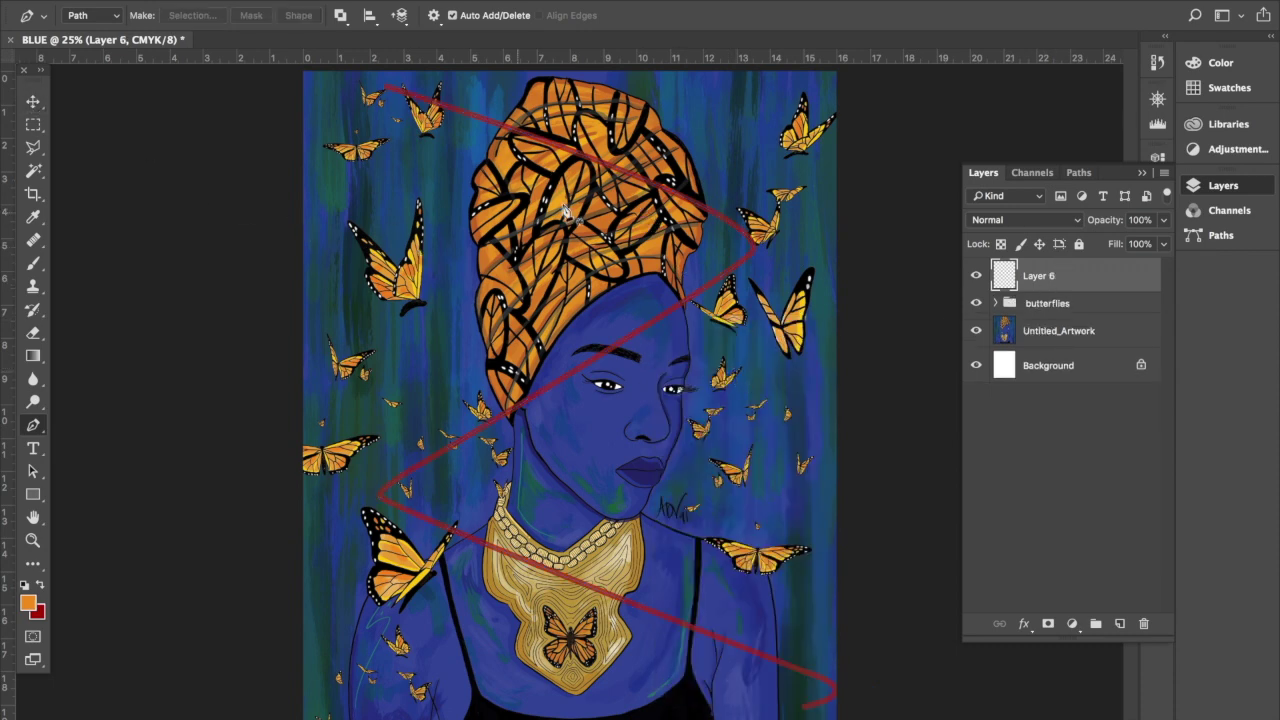
key(v)
drag(677, 200, 668, 215)
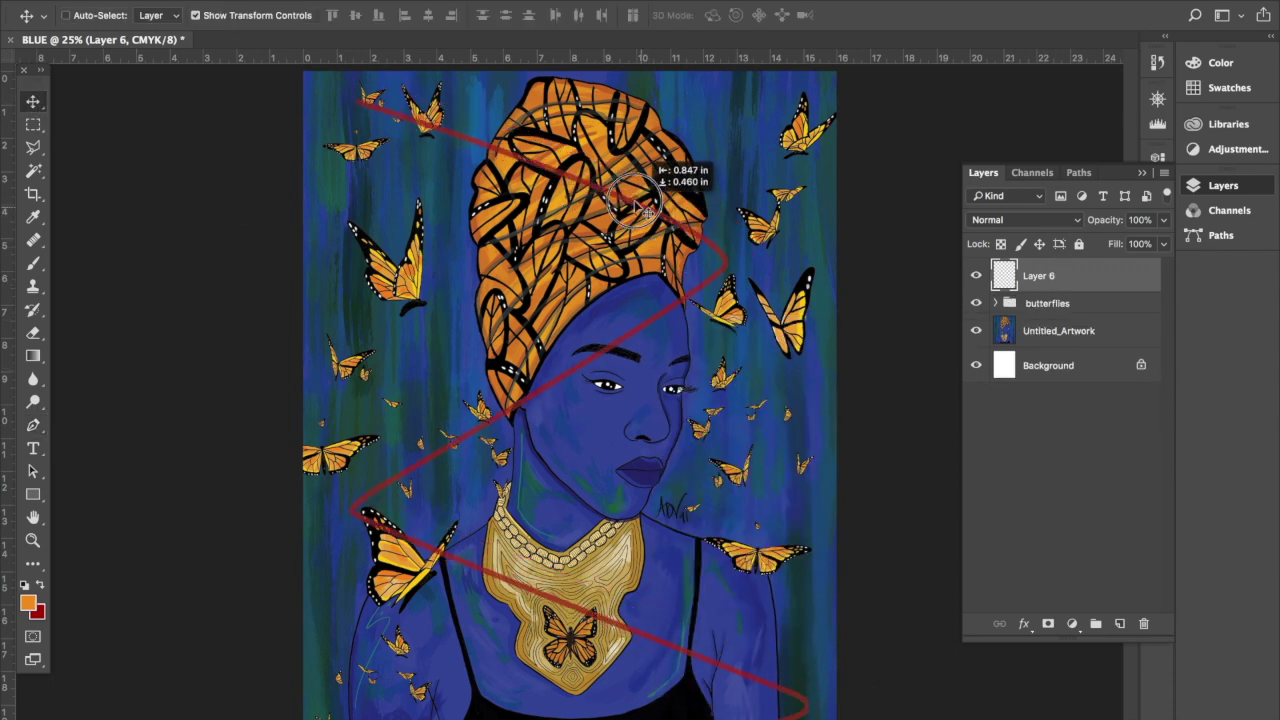
drag(381, 103, 353, 66)
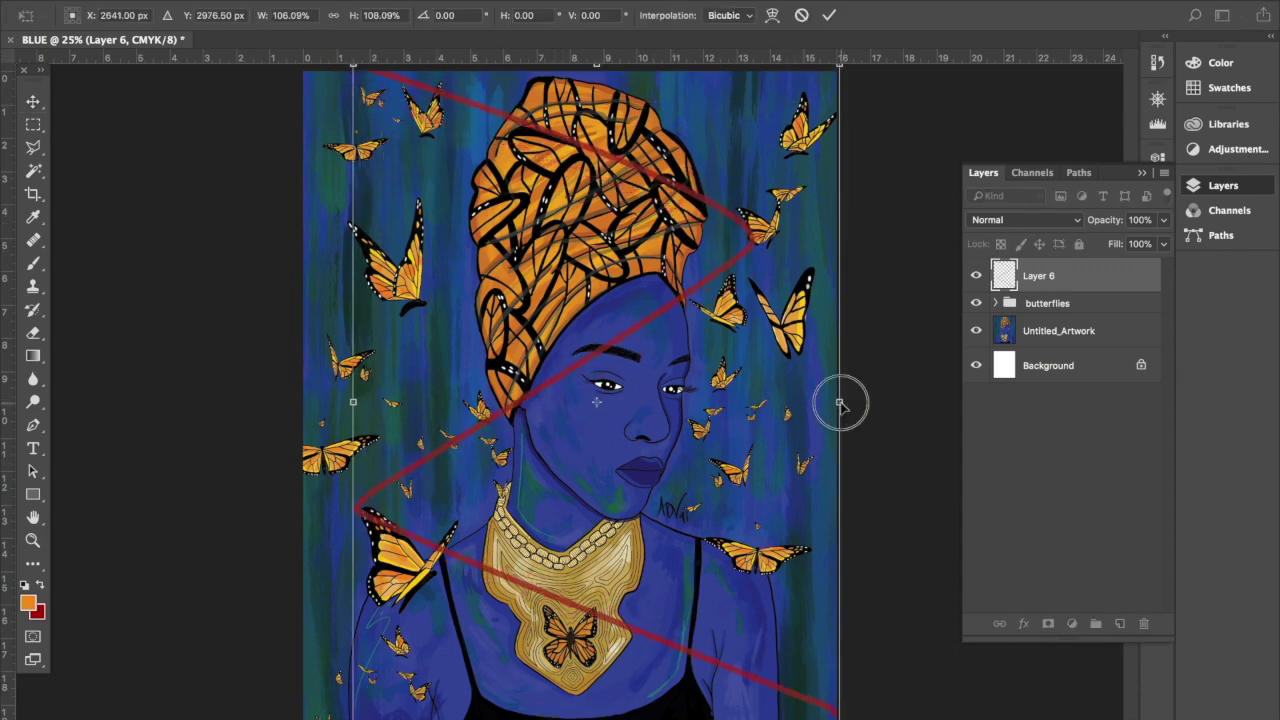
drag(839, 396, 811, 402)
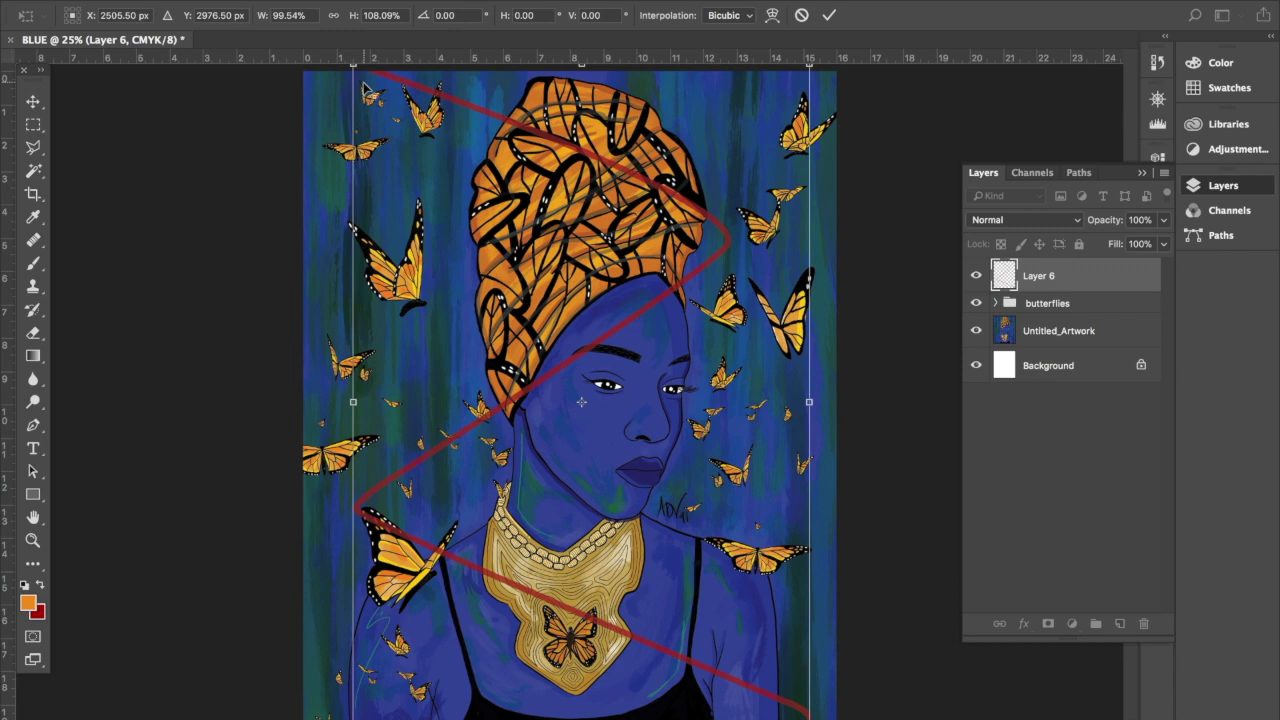
Rescale the red zigzag to about 93% width and 105% height and commit.
key(ctrl+minus)
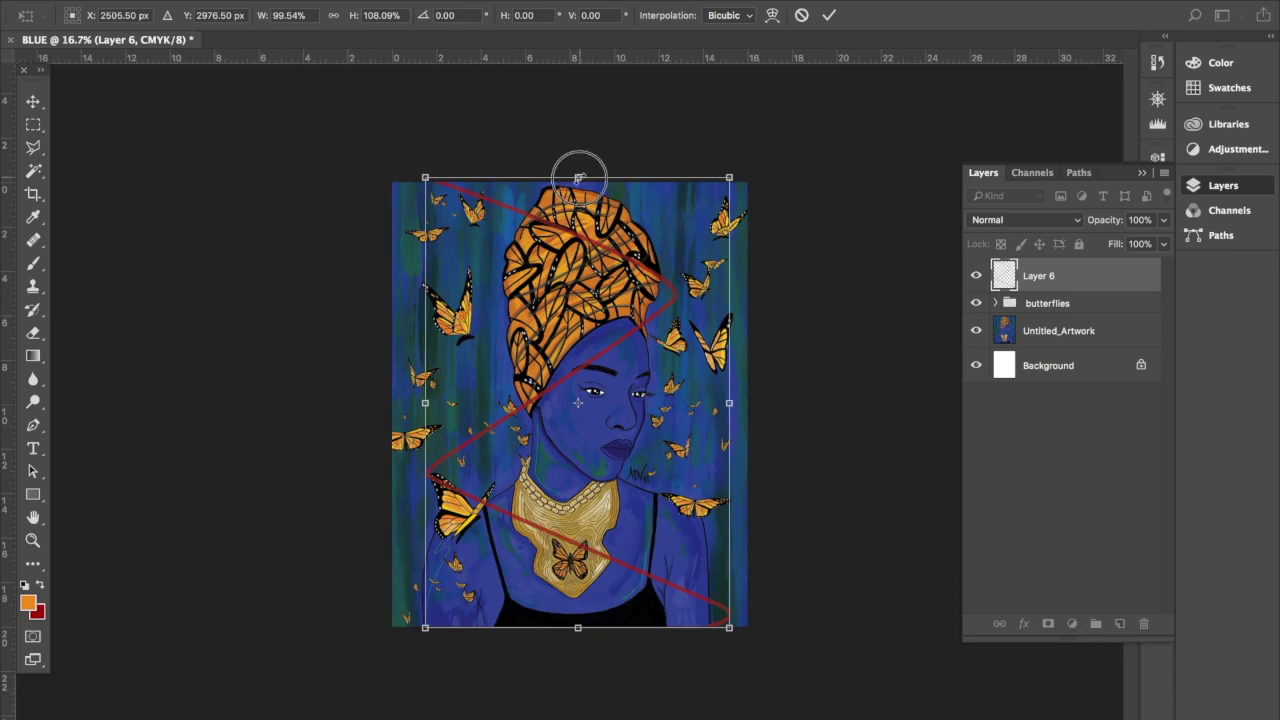
click(801, 15)
drag(749, 411, 728, 411)
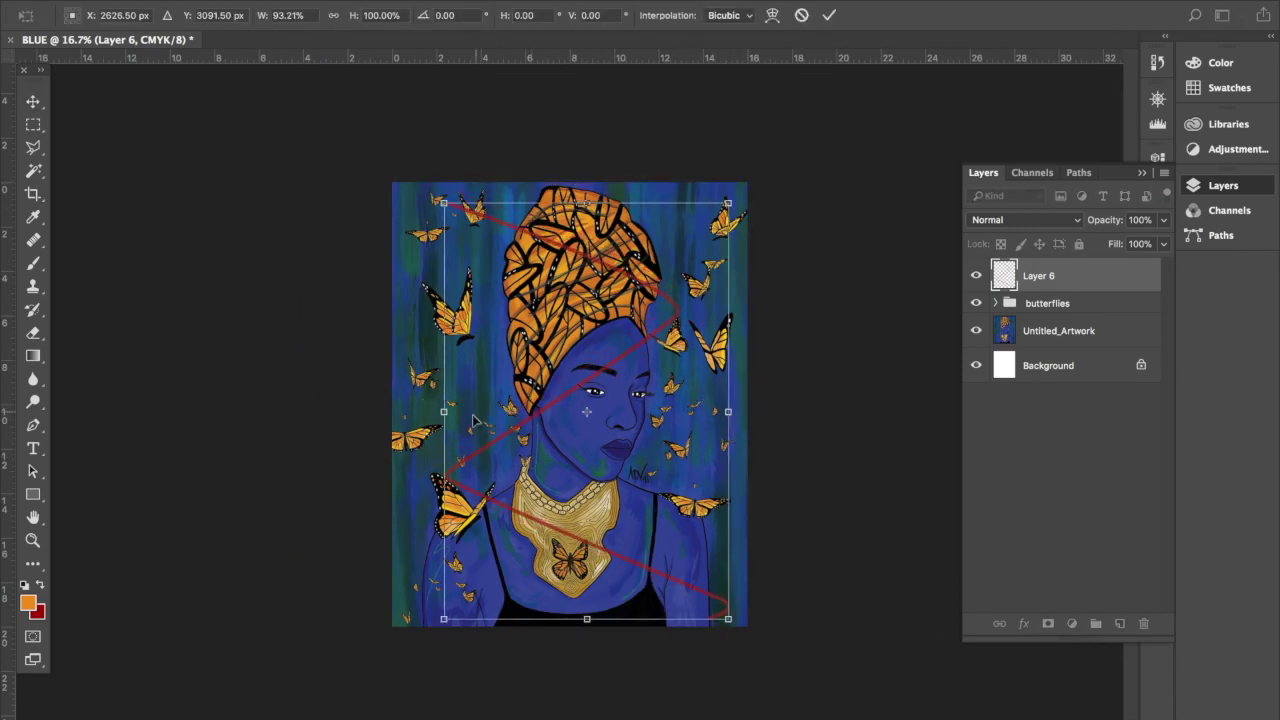
drag(587, 203, 585, 182)
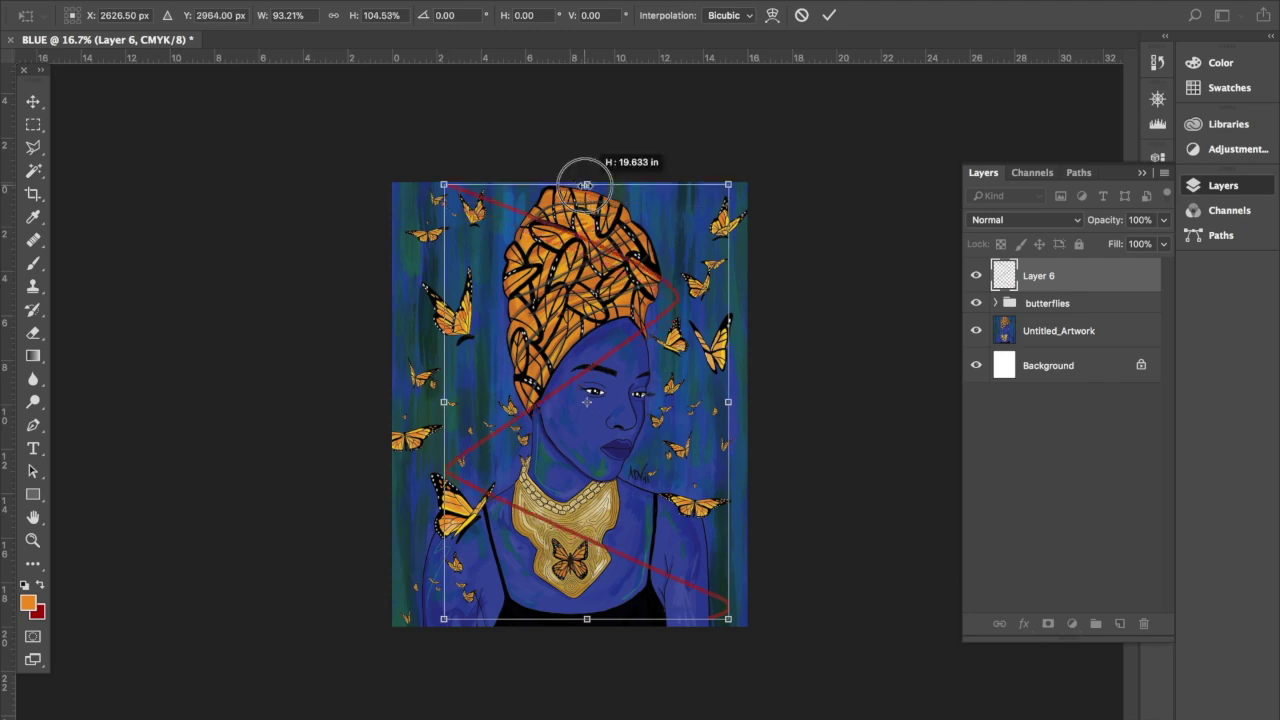
click(829, 15)
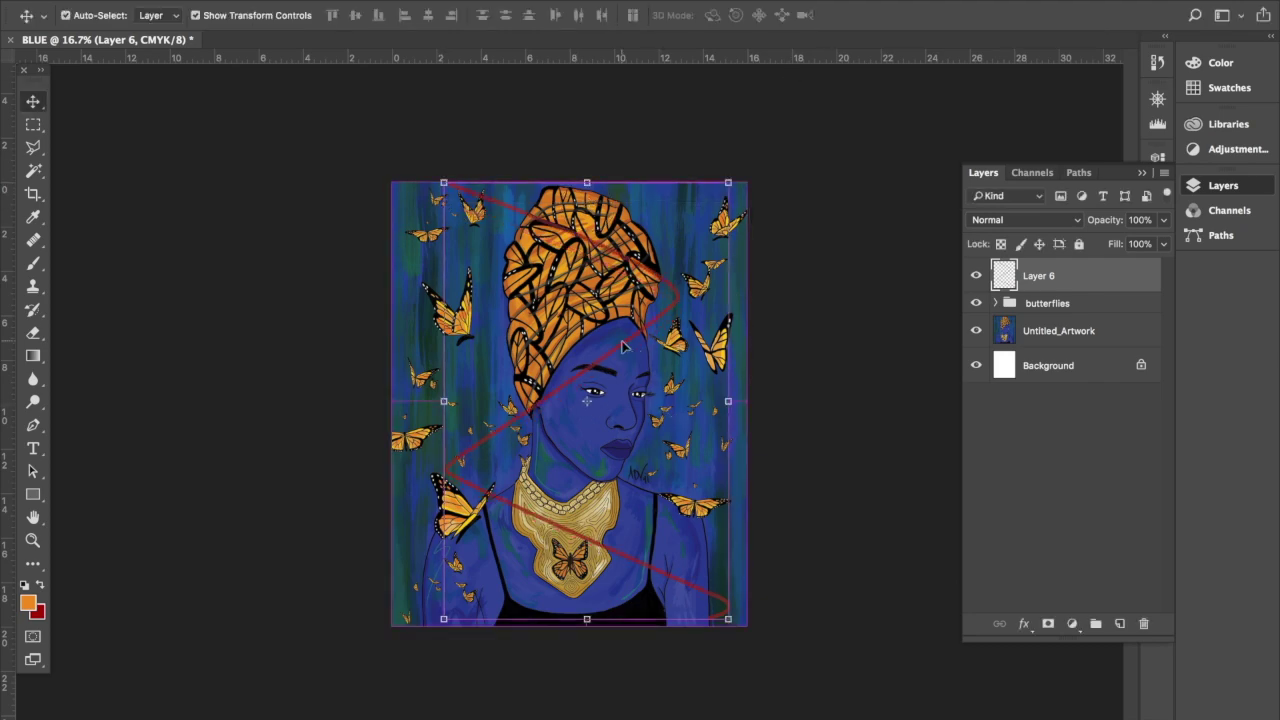
key(ctrl+plus)
key(ctrl+plus)
Duplicate Layer 6, delete the copy, and show the original red line layer again.
click(33, 332)
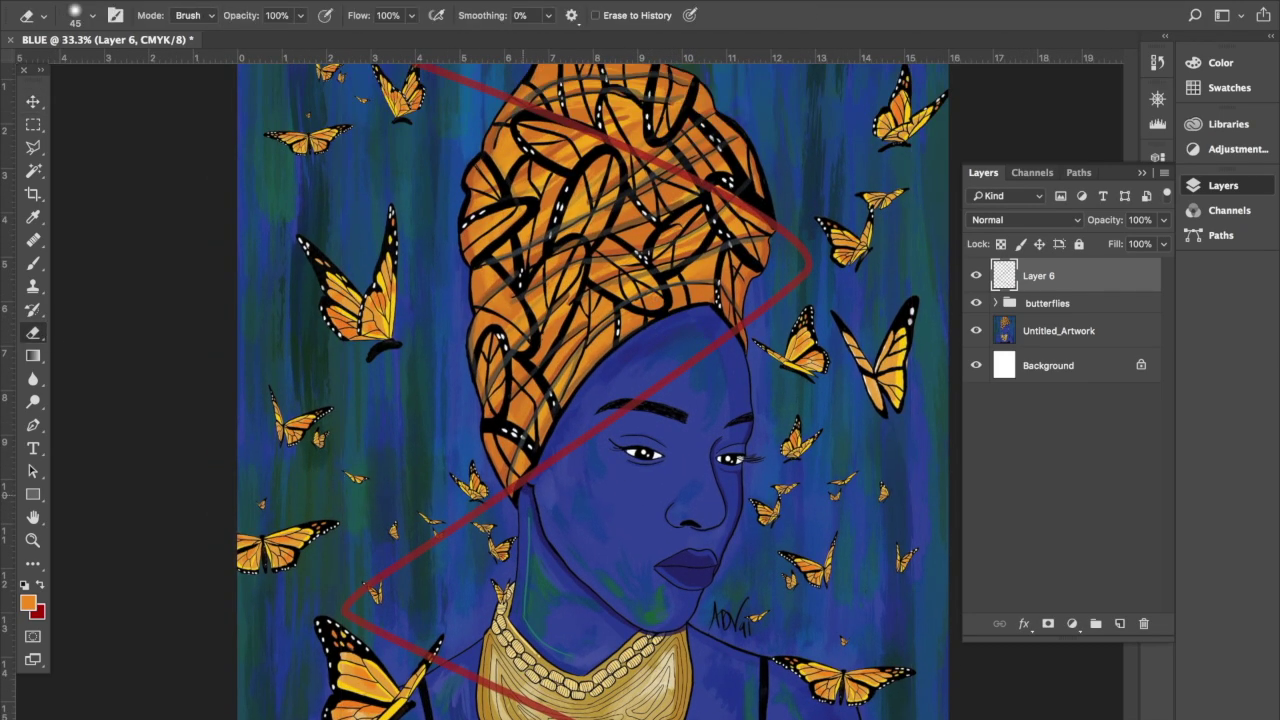
key(ctrl+j)
click(976, 310)
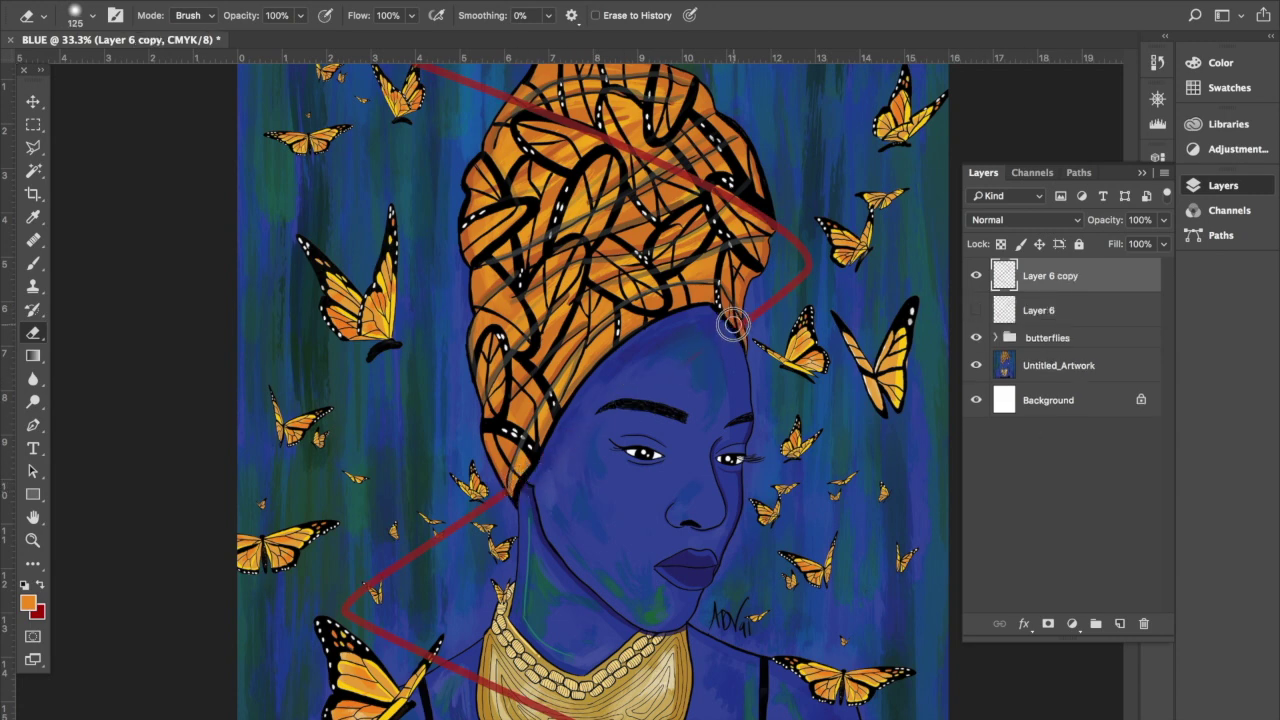
scroll(577, 254, up, 3)
key(Delete)
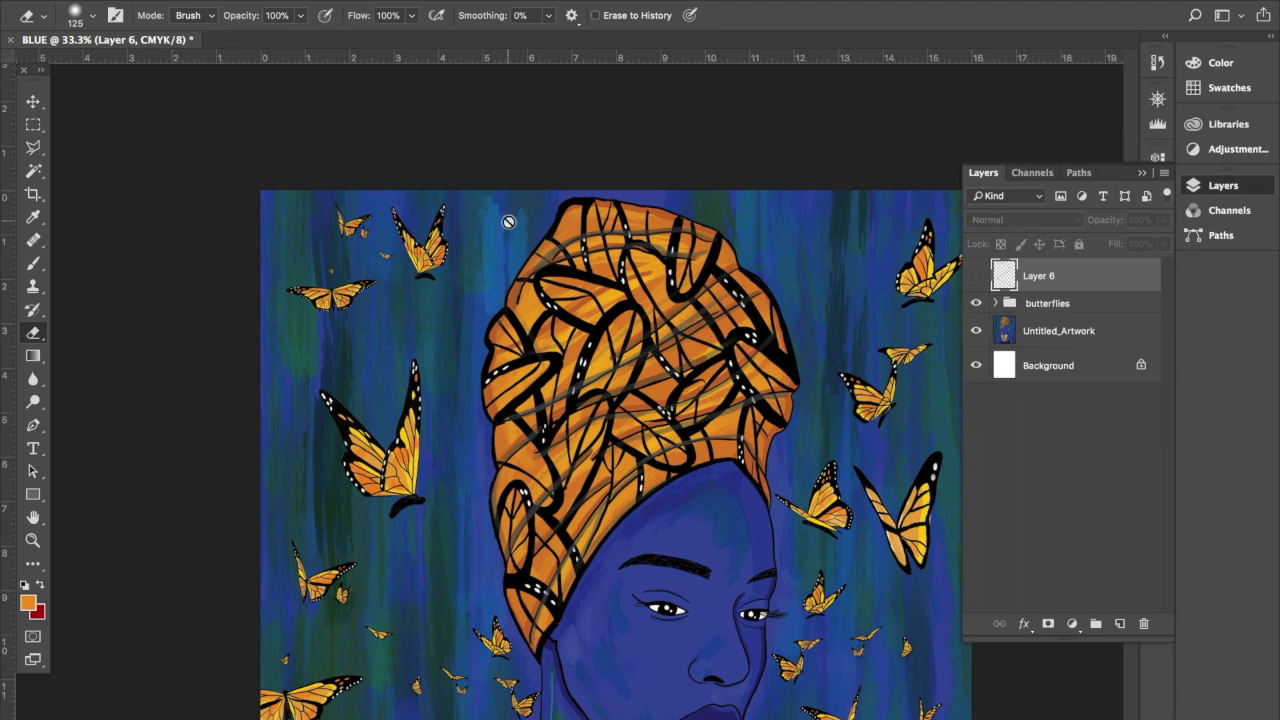
click(976, 275)
Stretch the red zigzag slightly taller so it reaches the top edge.
key(ctrl+t)
drag(649, 190, 649, 184)
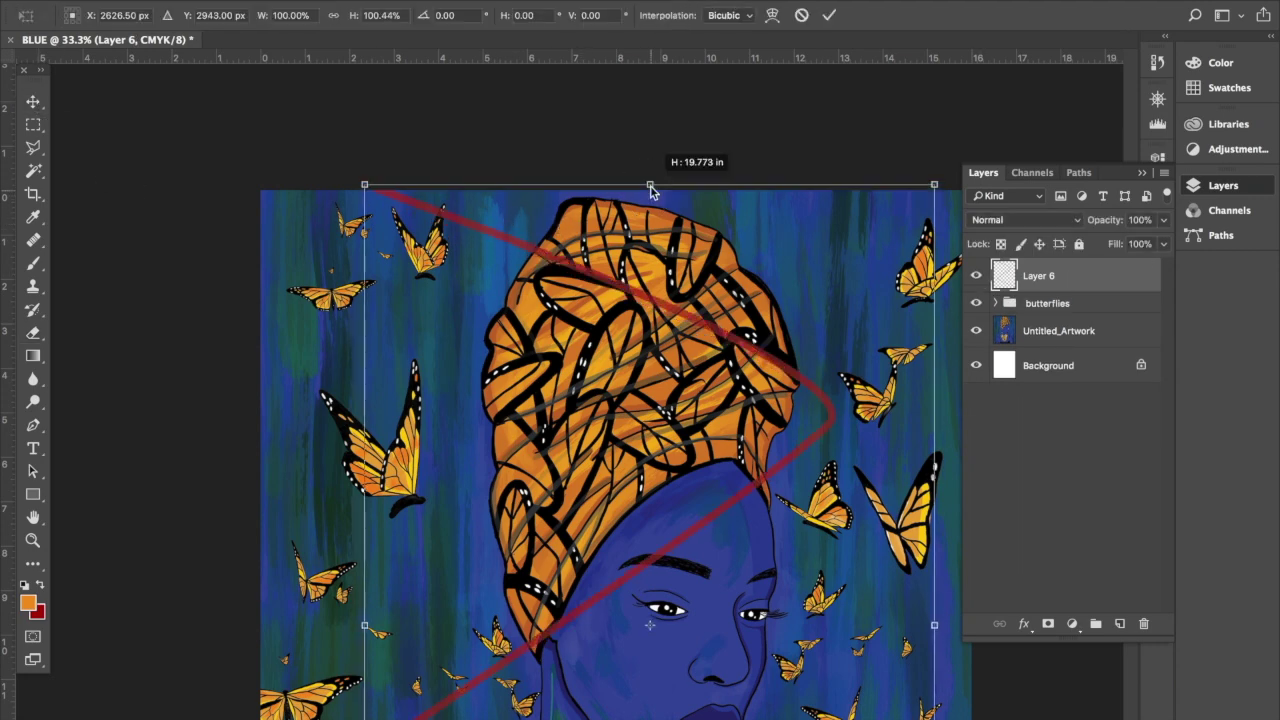
click(829, 15)
scroll(108, 313, down, 5)
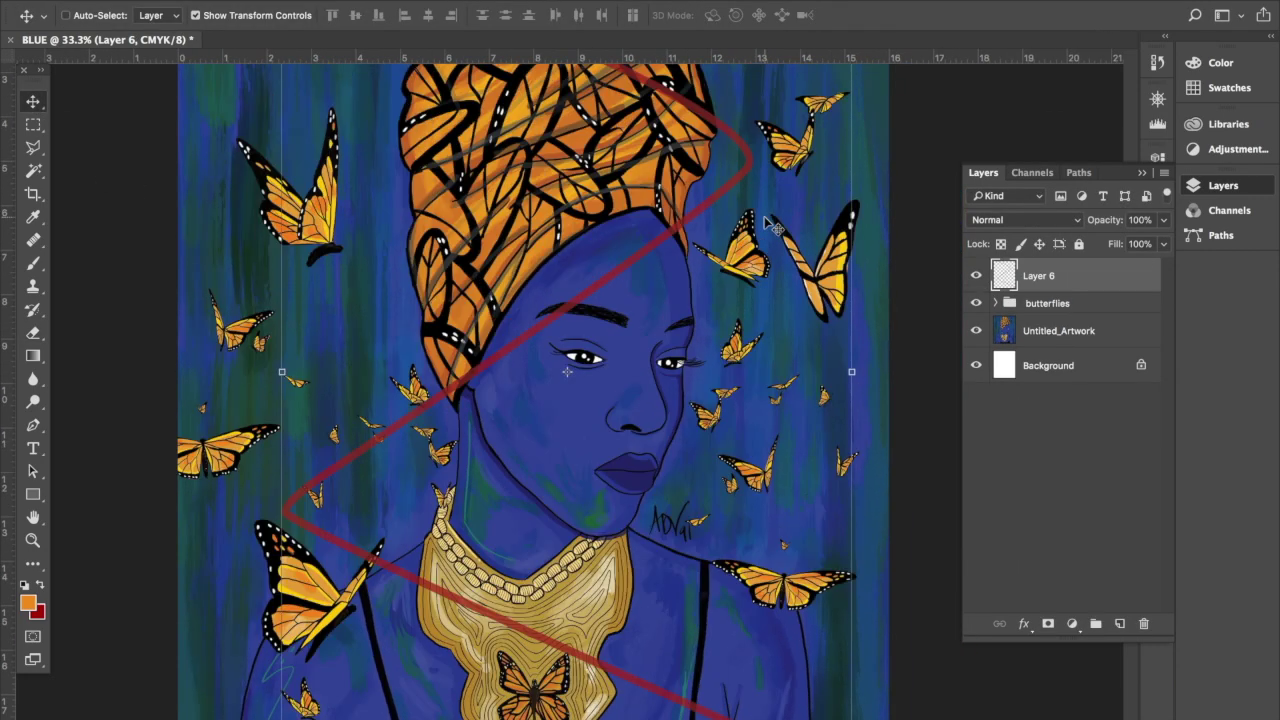
scroll(108, 313, up, 3)
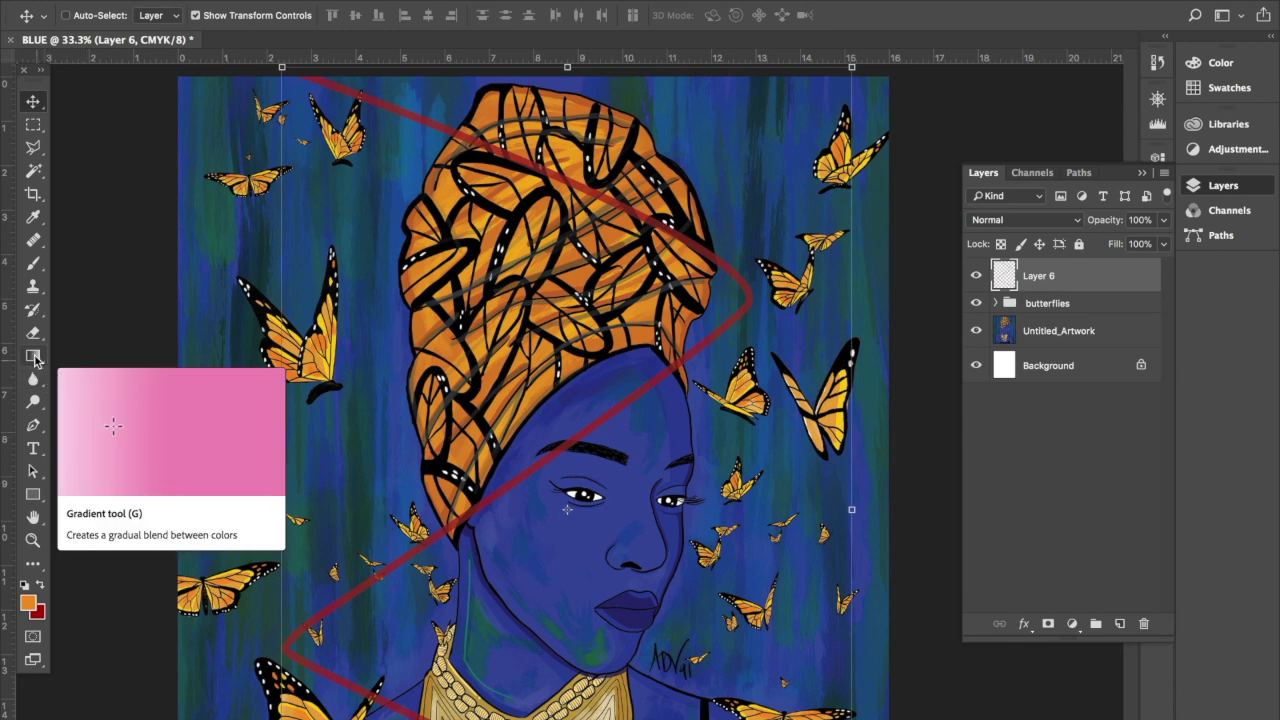
Switch to the Eraser and make red the foreground colour.
click(33, 333)
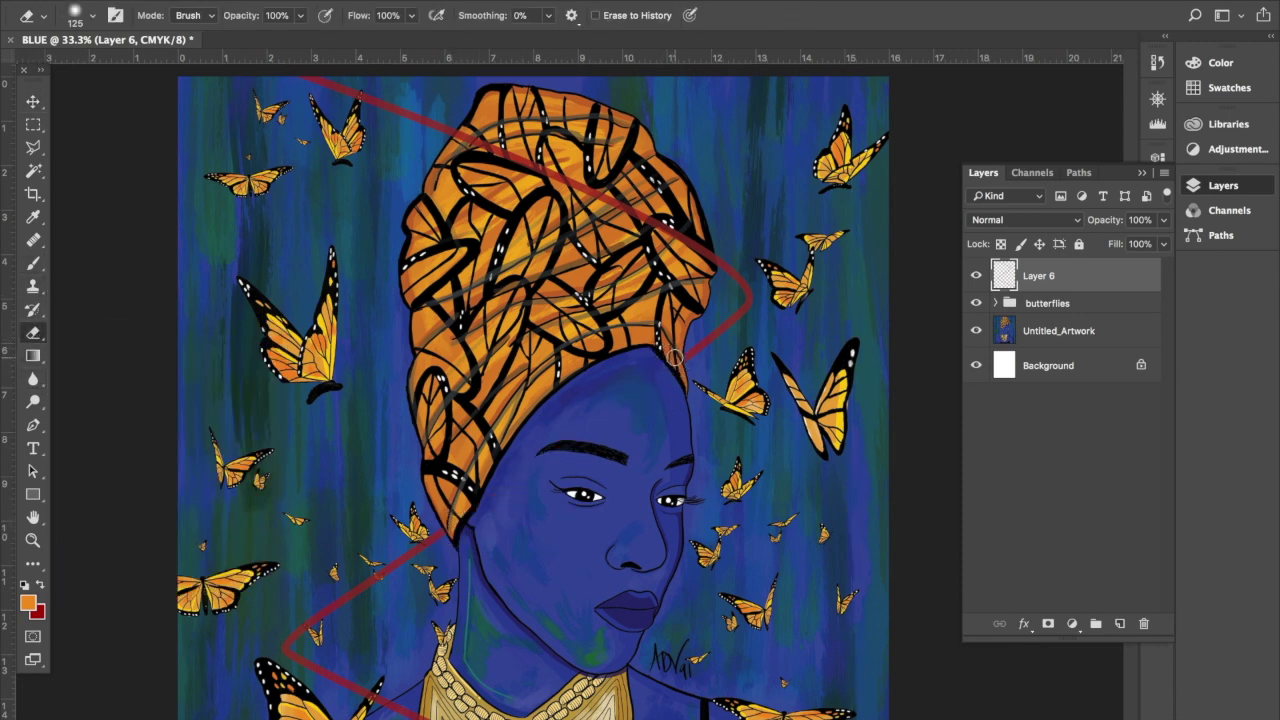
scroll(665, 355, down, 5)
scroll(661, 353, down, 3)
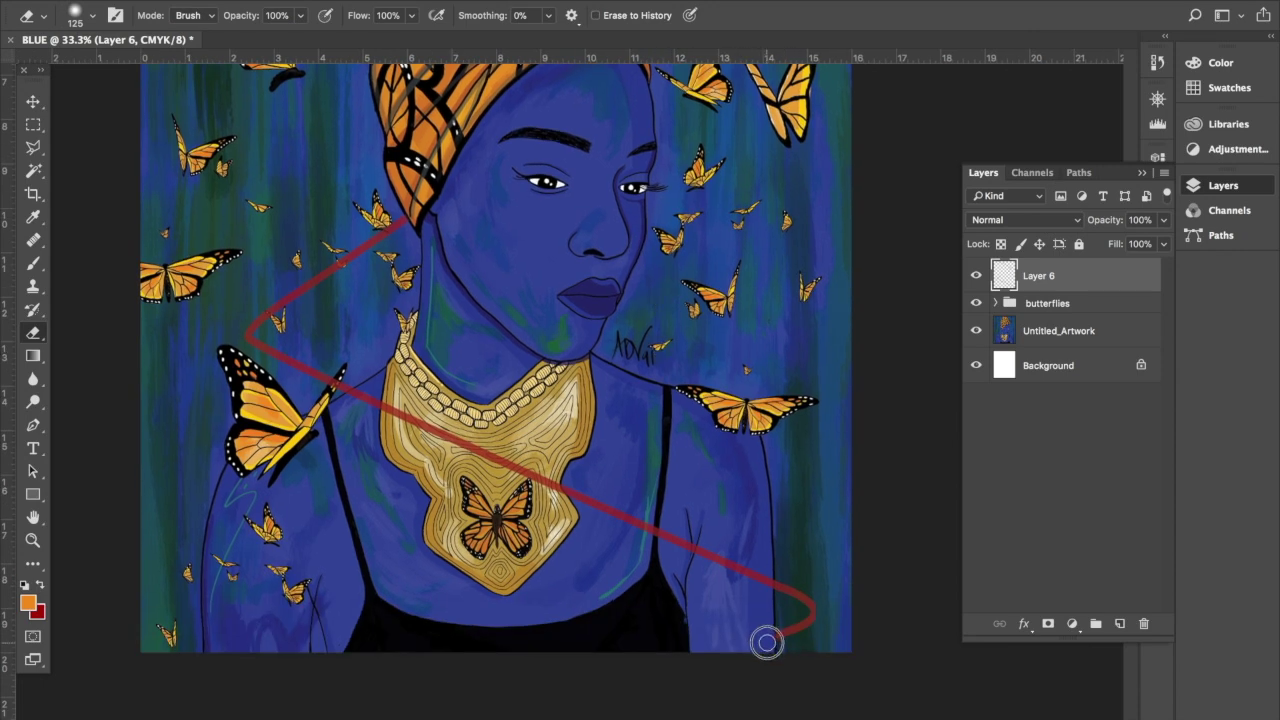
click(40, 587)
Repaint the red line's bottom-right hook with a 50 px Hard Round brush.
click(33, 268)
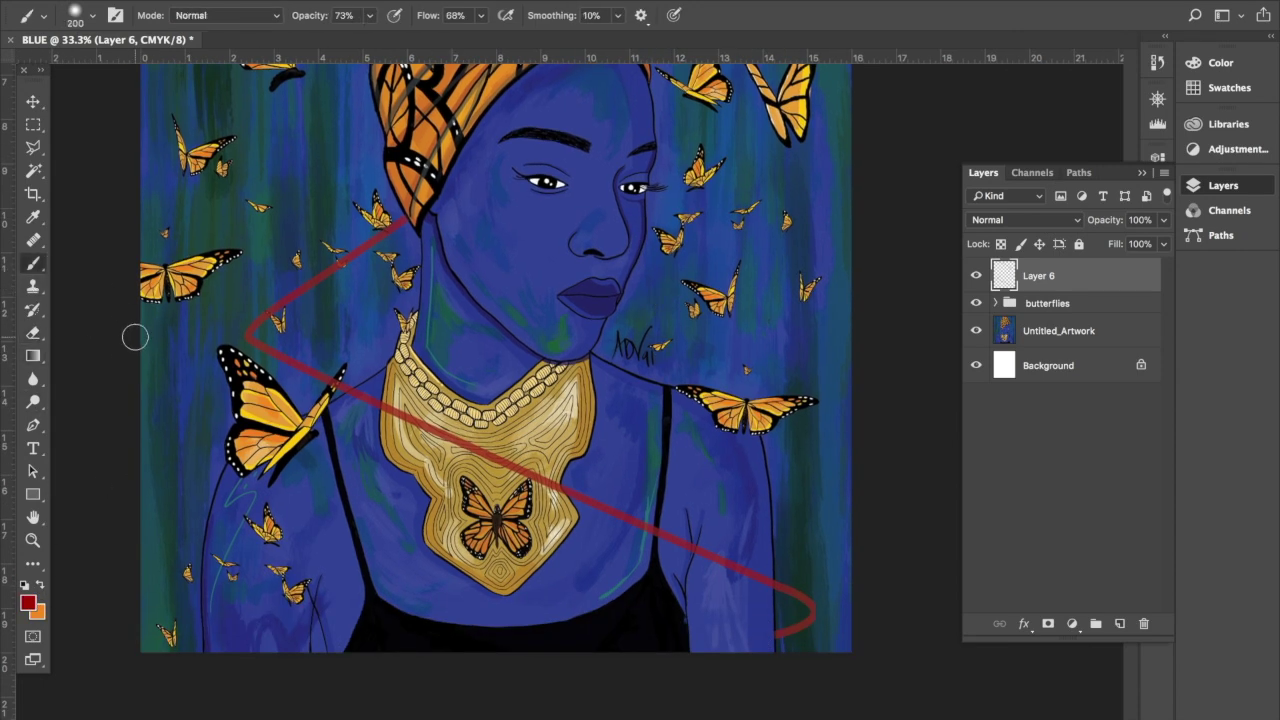
click(92, 15)
click(100, 271)
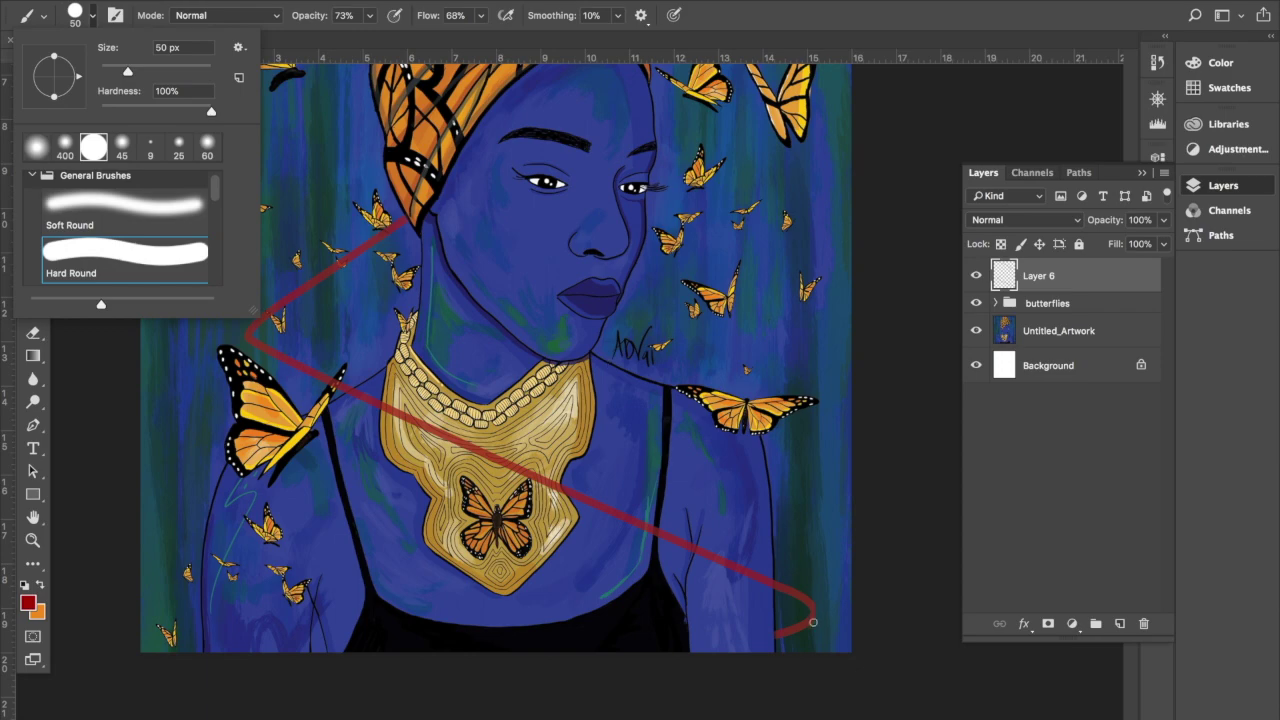
click(812, 617)
key(super+plus)
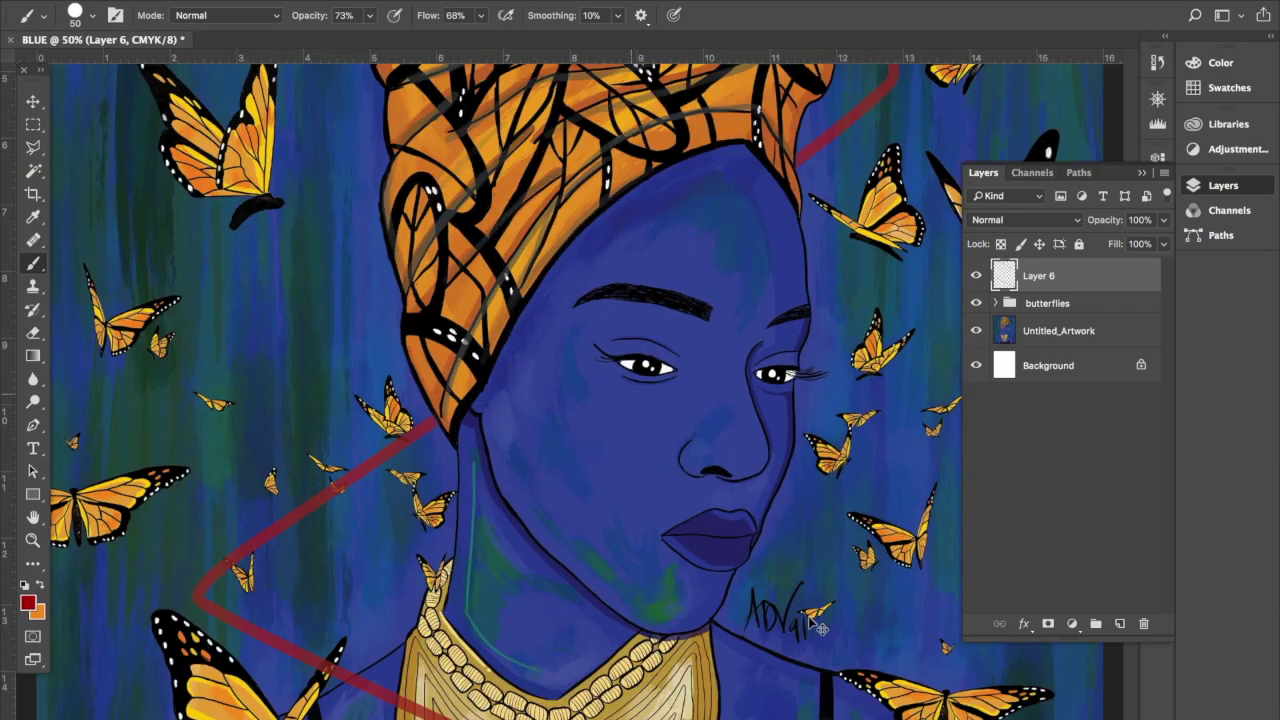
scroll(809, 617, down, 10)
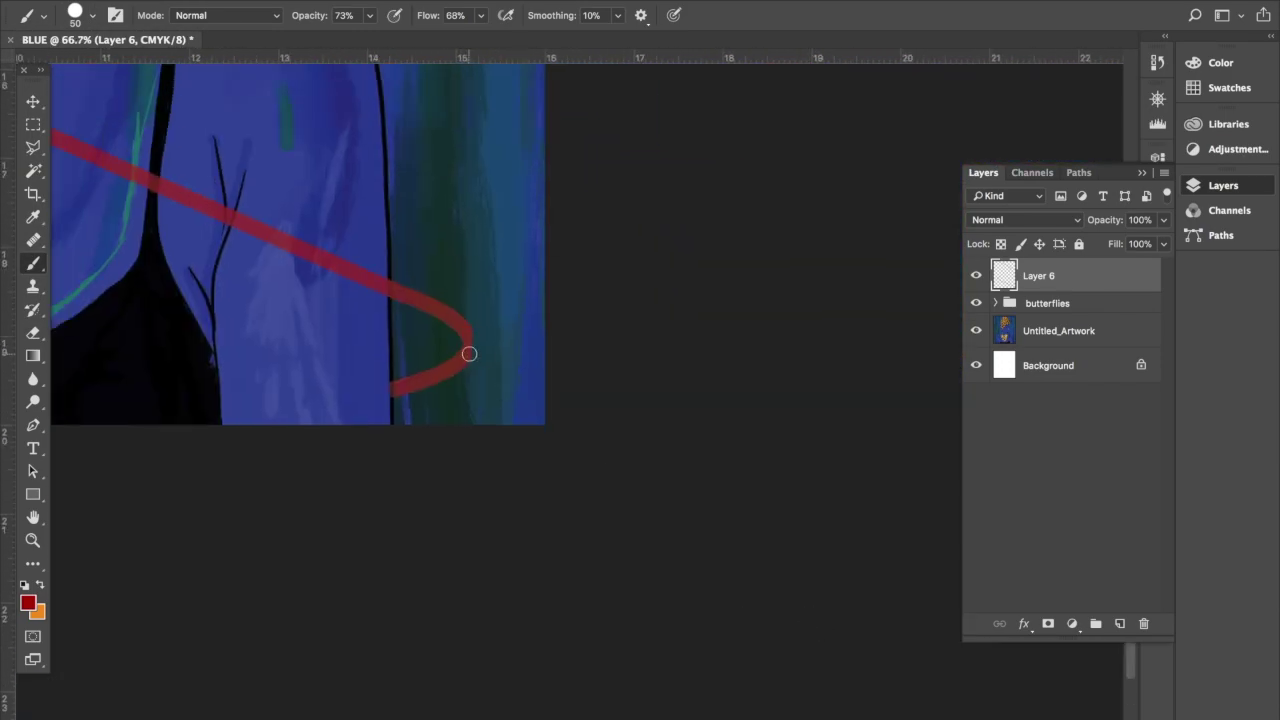
drag(469, 354, 430, 380)
key(ctrl+minus)
key(ctrl+minus)
key(ctrl+minus)
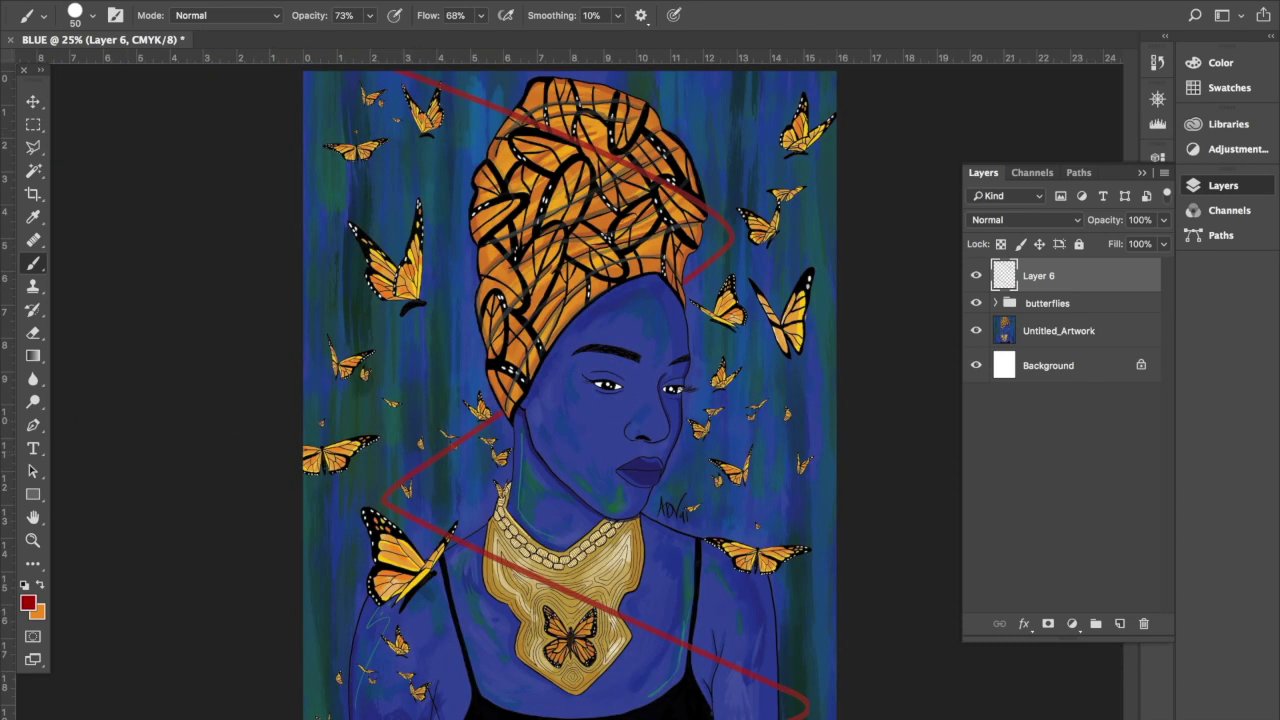
Copy a butterfly right of the face from Layer 1 copy onto new Layer 7.
click(40, 106)
ctrl+click(800, 466)
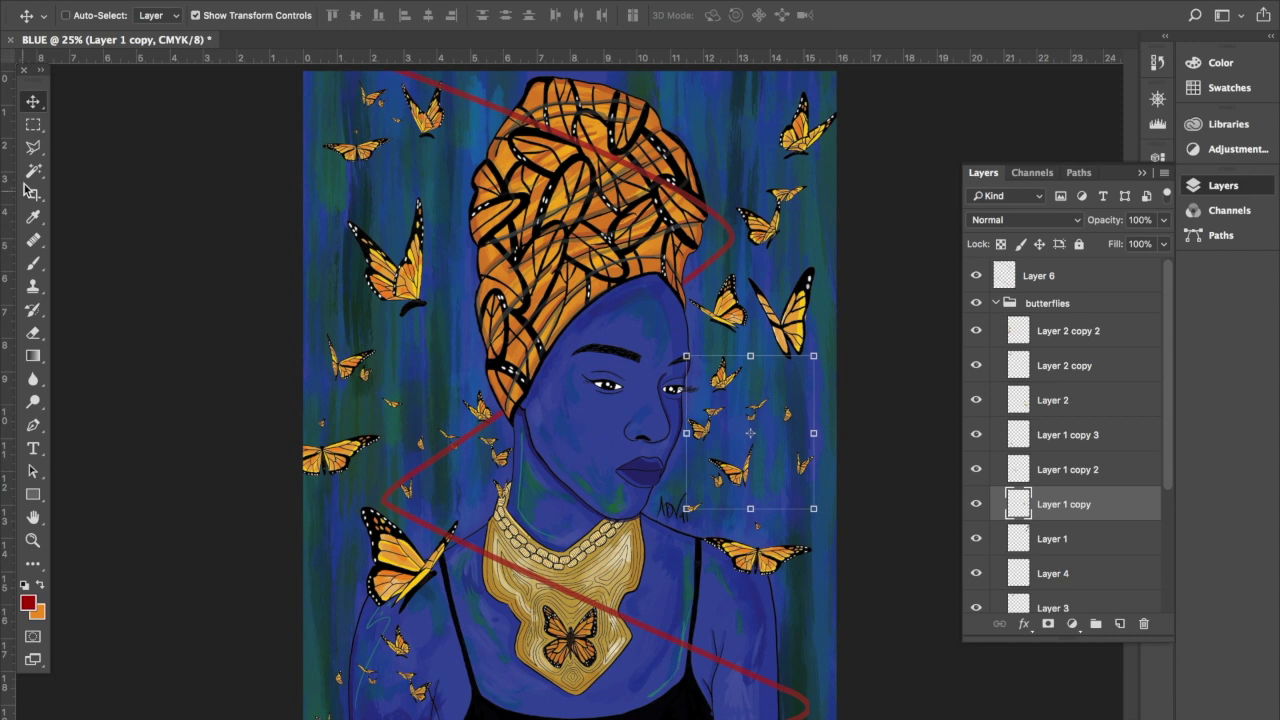
key(l)
click(782, 466)
click(798, 489)
right_click(806, 458)
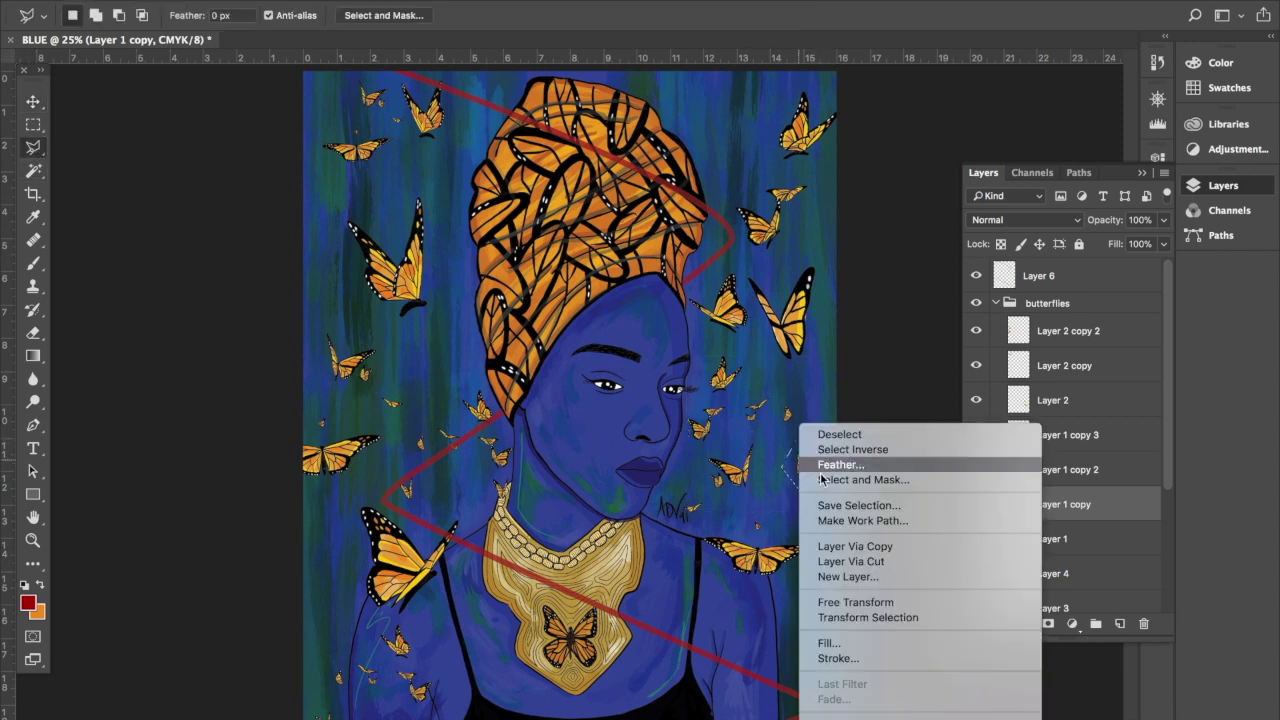
click(876, 563)
Place the butterfly copy at the red line's bottom-right end, above Layer 6.
key(v)
mouse_move(783, 468)
mouse_down()
mouse_move(803, 657)
mouse_move(790, 700)
mouse_move(857, 694)
mouse_move(814, 614)
mouse_up()
key(ctrl+t)
key(Return)
drag(1055, 504, 1050, 272)
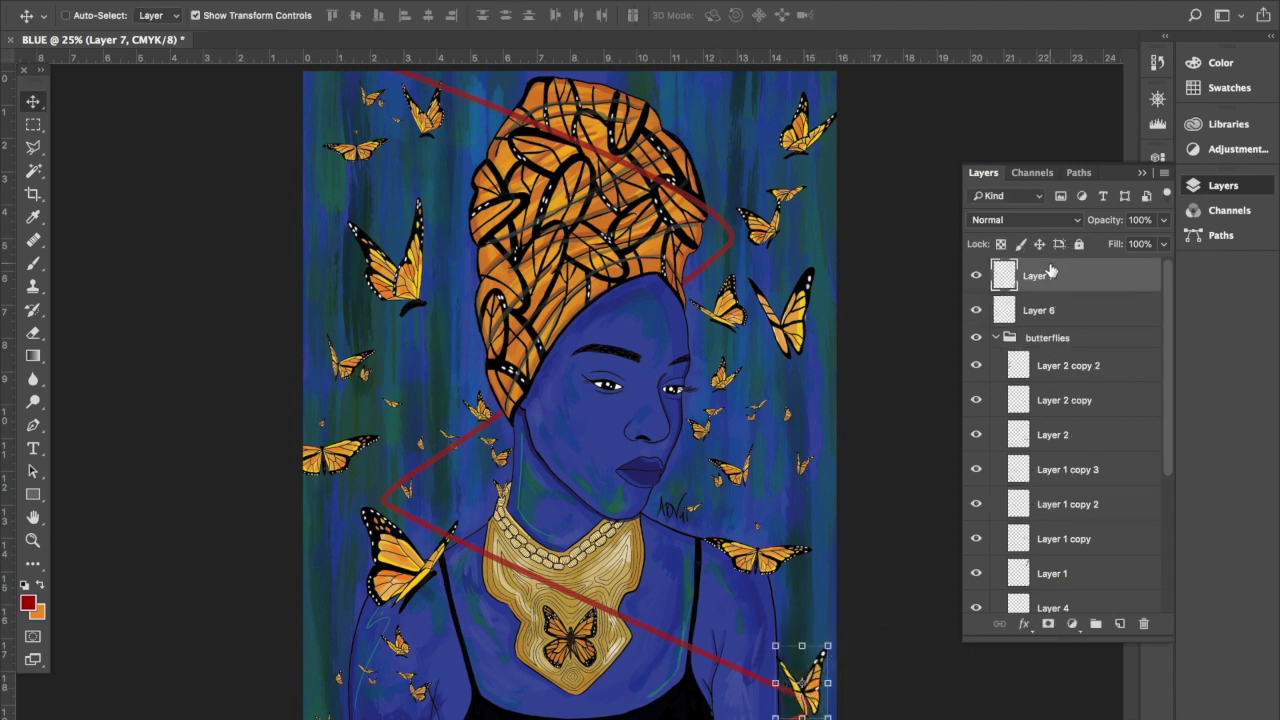